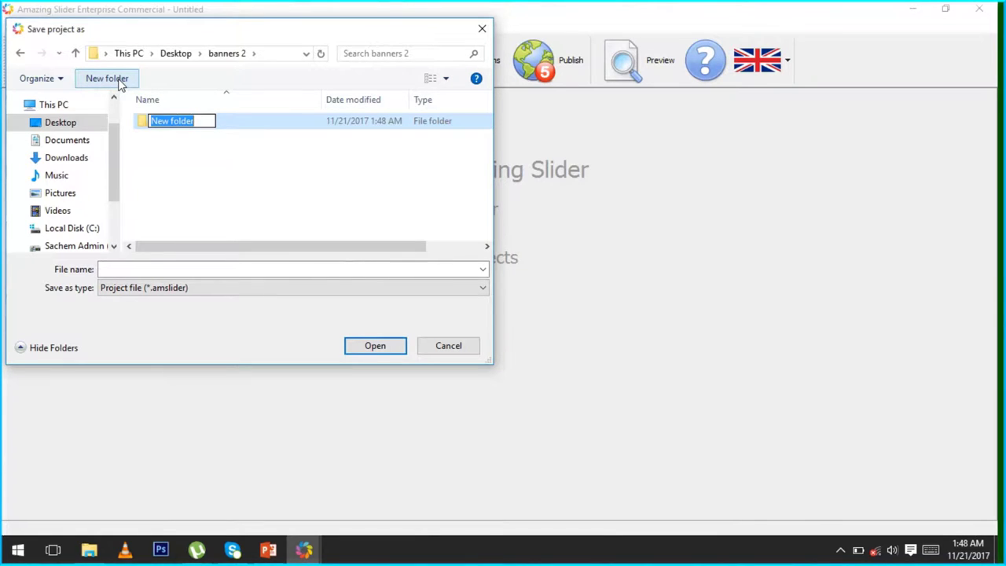
# Name the new folder in banners 2 "tutorials downloads for sachem kenya" and open it as the save location
pyautogui.write('tu')
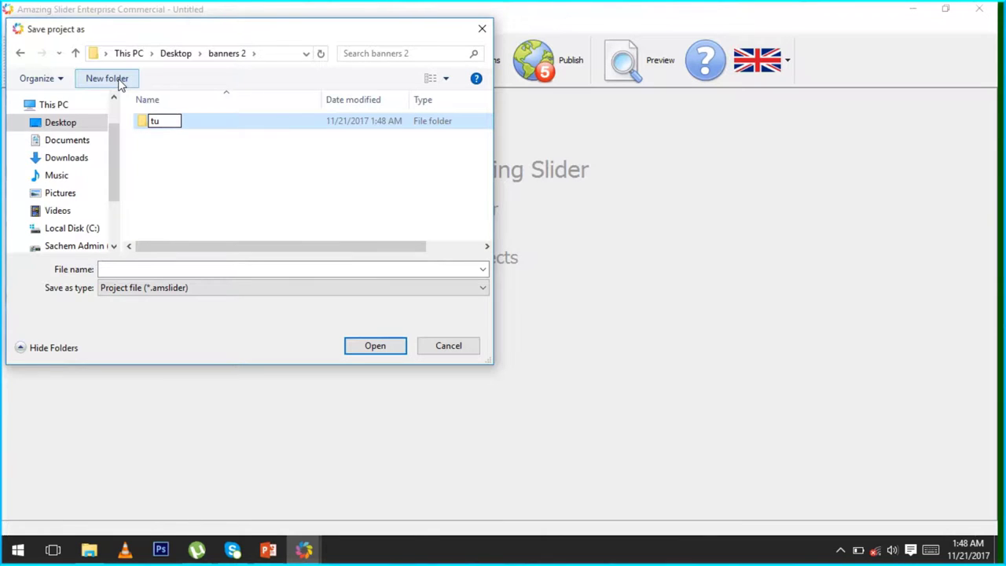
pyautogui.write('torials downlo')
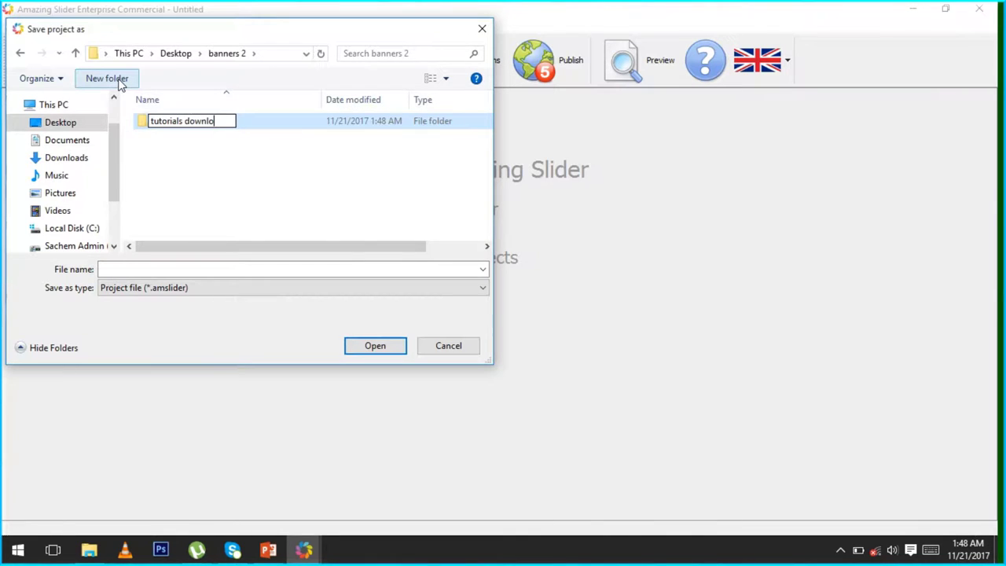
pyautogui.write('ads for sachem kenya')
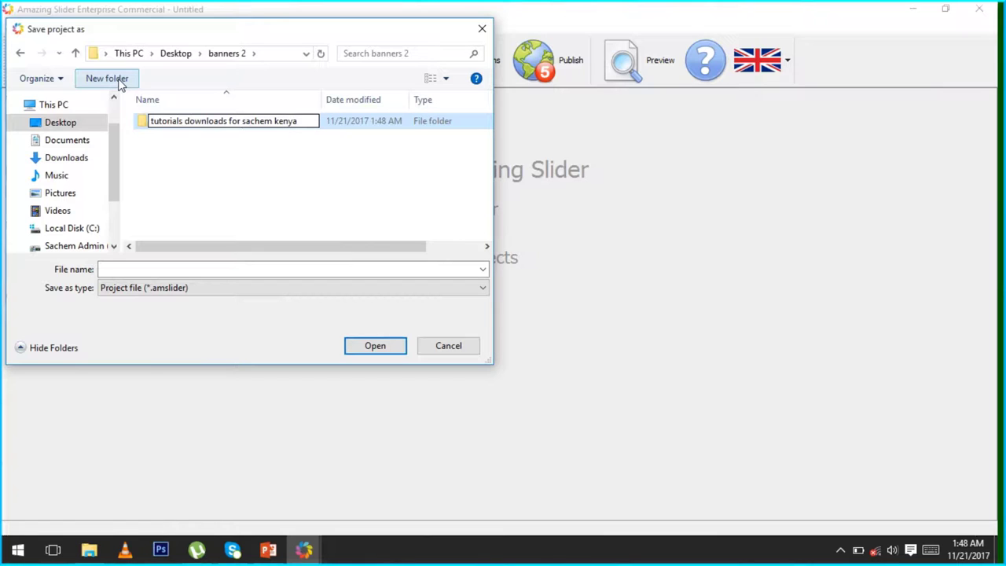
pyautogui.doubleClick(161, 121)
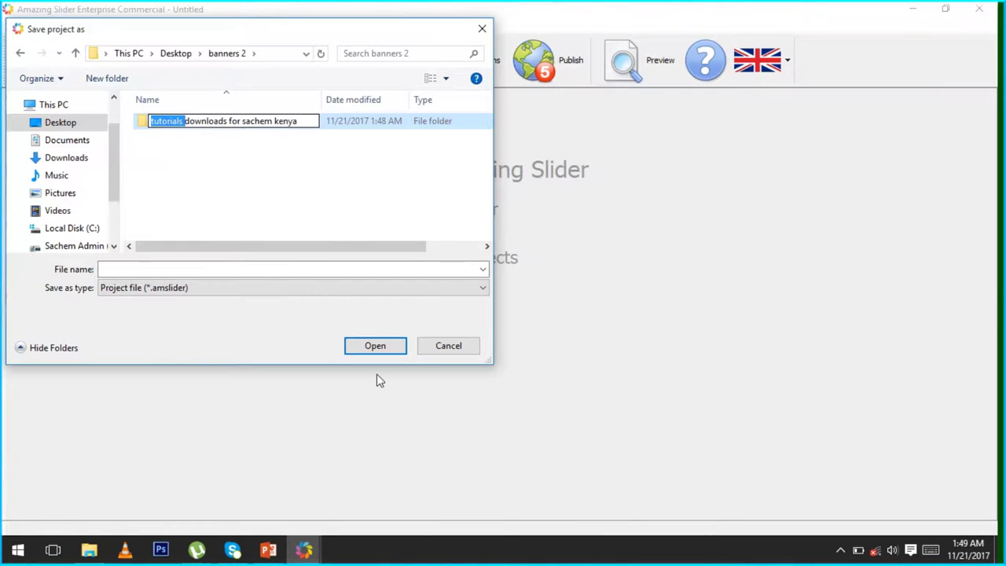
pyautogui.click(378, 348)
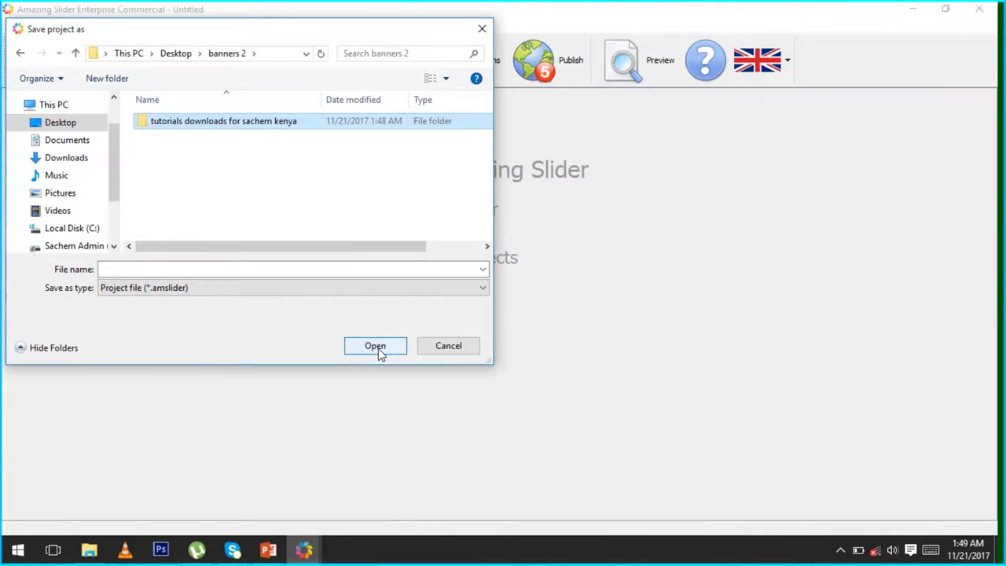
pyautogui.click(376, 350)
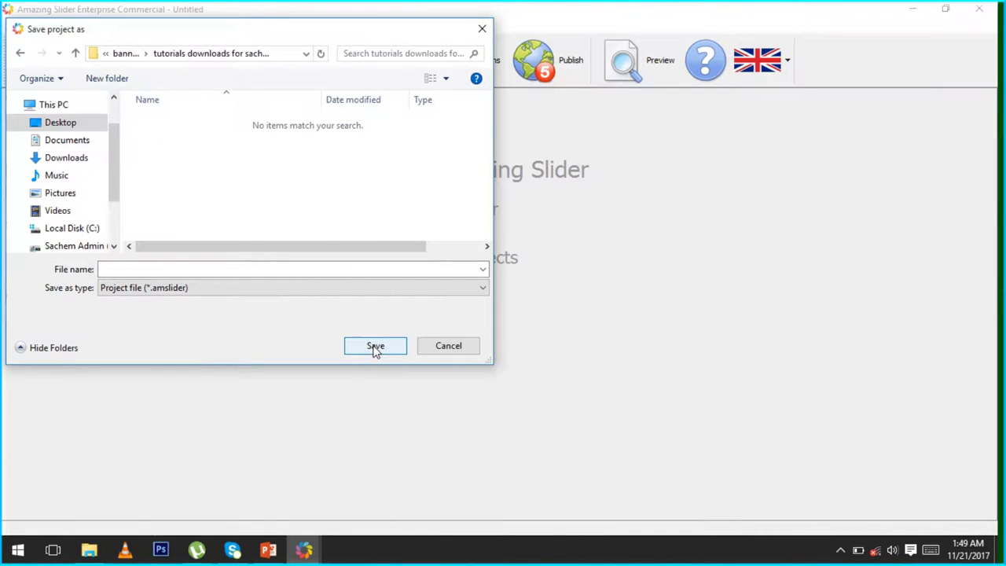
# Save the project under the file name "Tutorials Banners downloads for advertisment"
pyautogui.click(142, 268)
pyautogui.write('Tu')
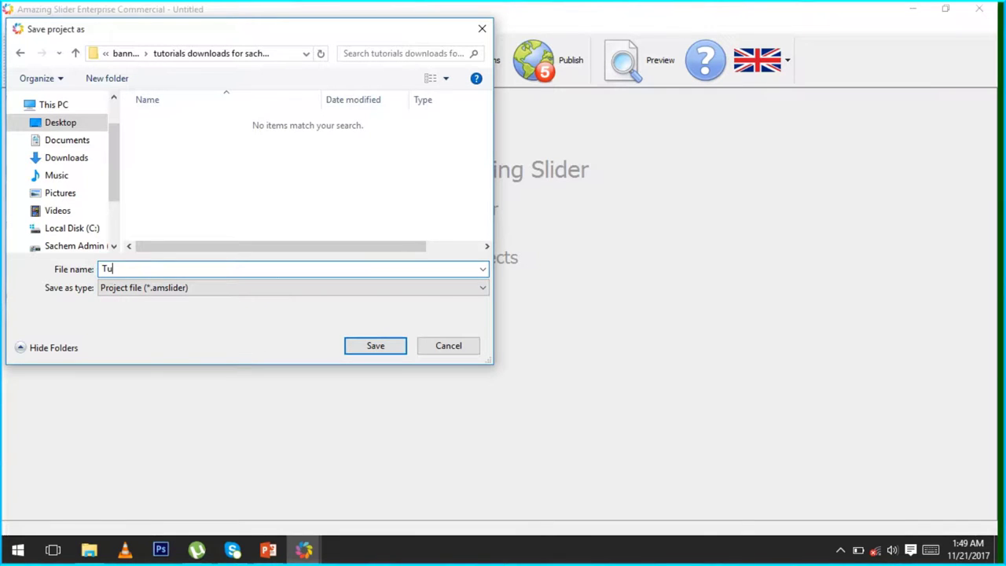
pyautogui.write('torials Banners download')
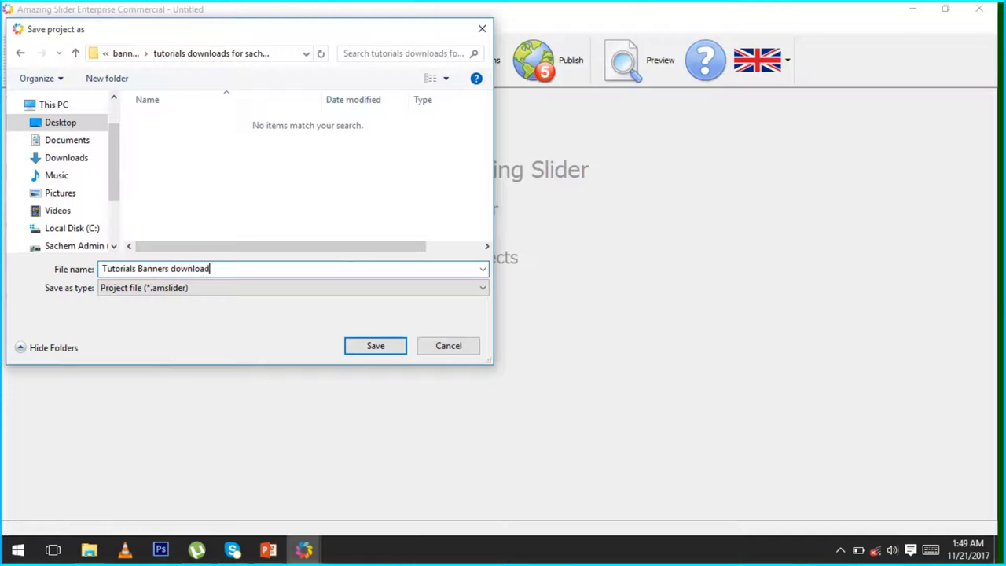
pyautogui.write('s for advertisment')
pyautogui.click(386, 349)
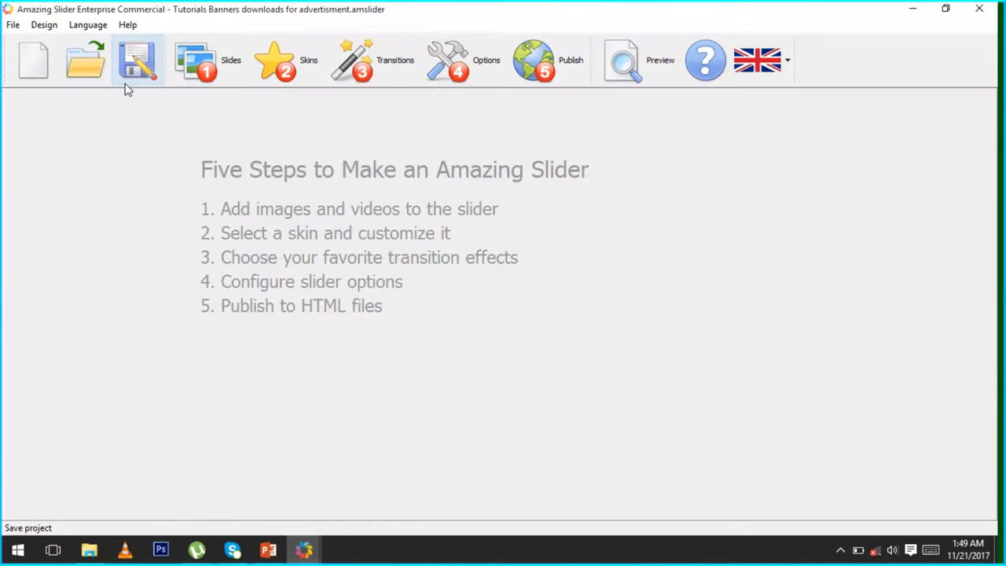
# Start adding slides and turn on the options not to crop images, not to crop thumbnails and not to stretch images
pyautogui.click(214, 61)
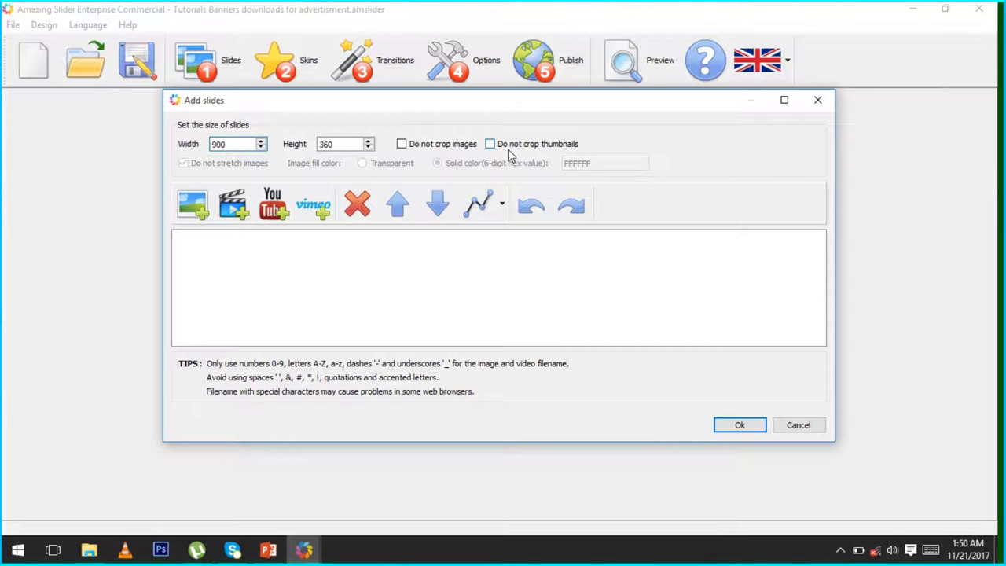
pyautogui.click(402, 145)
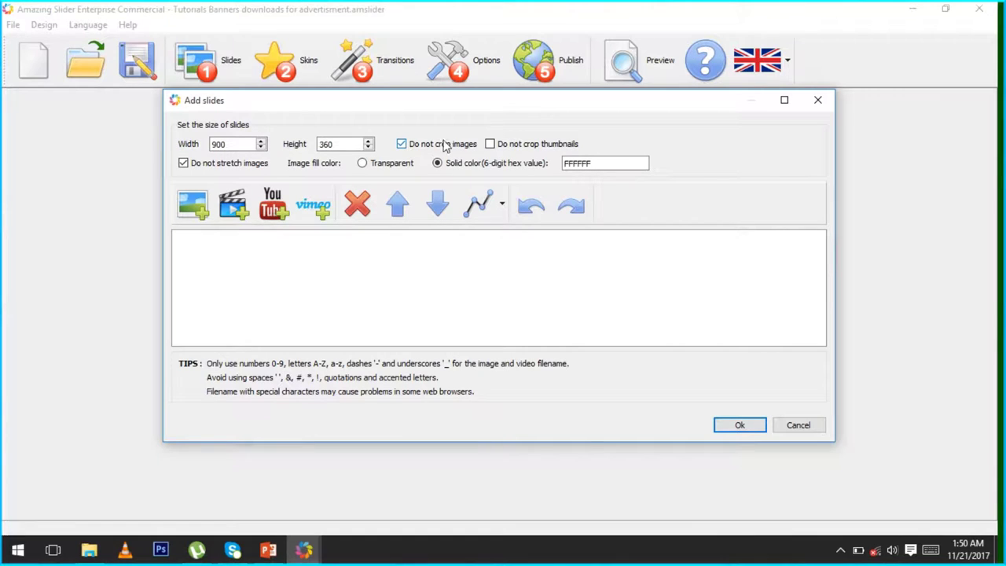
pyautogui.click(489, 146)
pyautogui.click(185, 165)
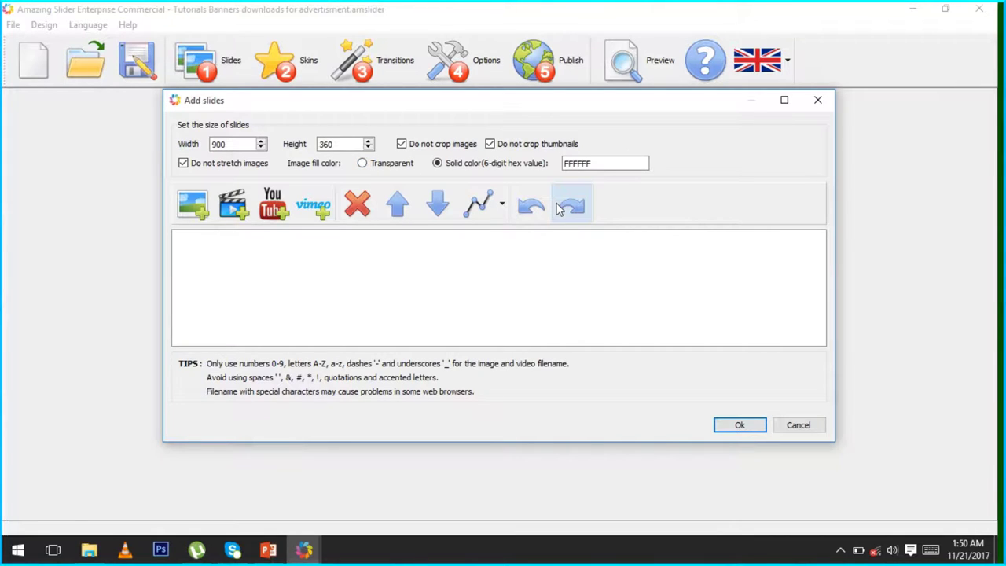
# Set the solid image fill color to 000000
pyautogui.click(606, 163)
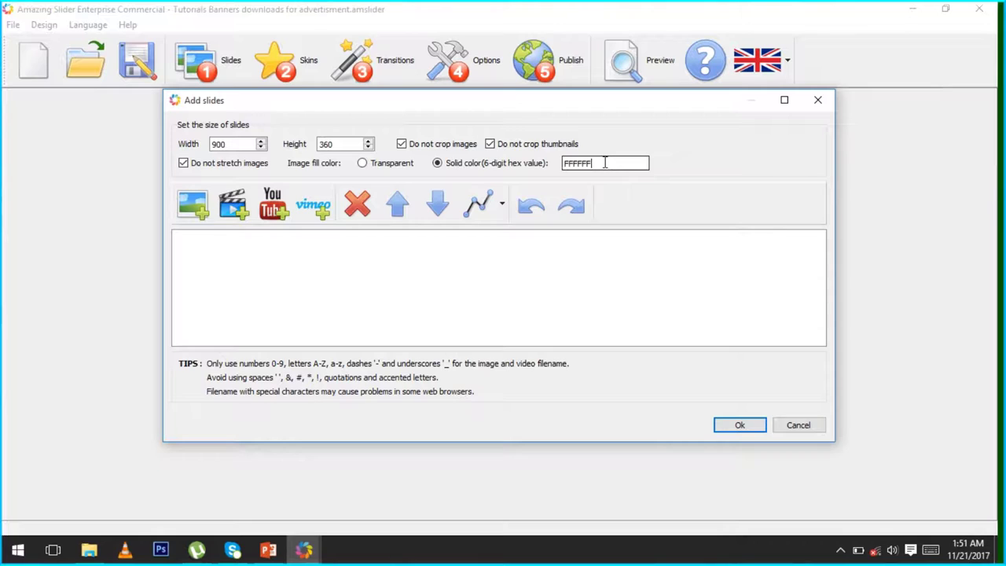
pyautogui.press('BackSpace')
pyautogui.press('BackSpace')
pyautogui.press('BackSpace')
pyautogui.press('BackSpace')
pyautogui.press('BackSpace')
pyautogui.press('BackSpace')
pyautogui.write('000000')
# Set the solid image fill color to efefef
pyautogui.click(605, 162)
pyautogui.press('BackSpace')
pyautogui.press('BackSpace')
pyautogui.press('BackSpace')
pyautogui.press('BackSpace')
pyautogui.press('BackSpace')
pyautogui.press('BackSpace')
pyautogui.write('efefef')
# Set the solid image fill color to 6633ff
pyautogui.press('BackSpace')
pyautogui.press('BackSpace')
pyautogui.press('BackSpace')
pyautogui.press('BackSpace')
pyautogui.press('BackSpace')
pyautogui.press('BackSpace')
pyautogui.write('6633')
pyautogui.write('99')
pyautogui.press('BackSpace')
pyautogui.press('BackSpace')
pyautogui.write('ff')
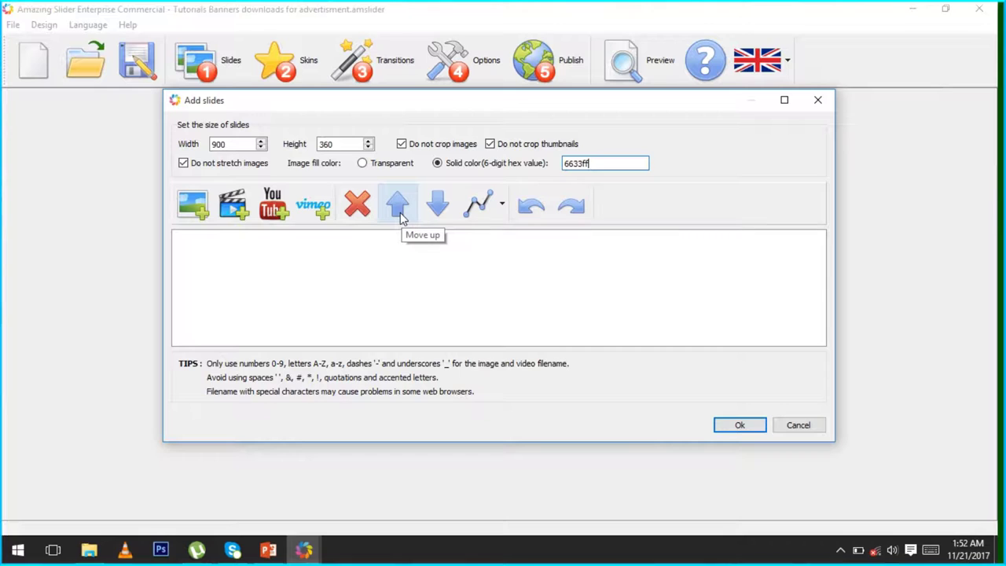
pyautogui.click(502, 209)
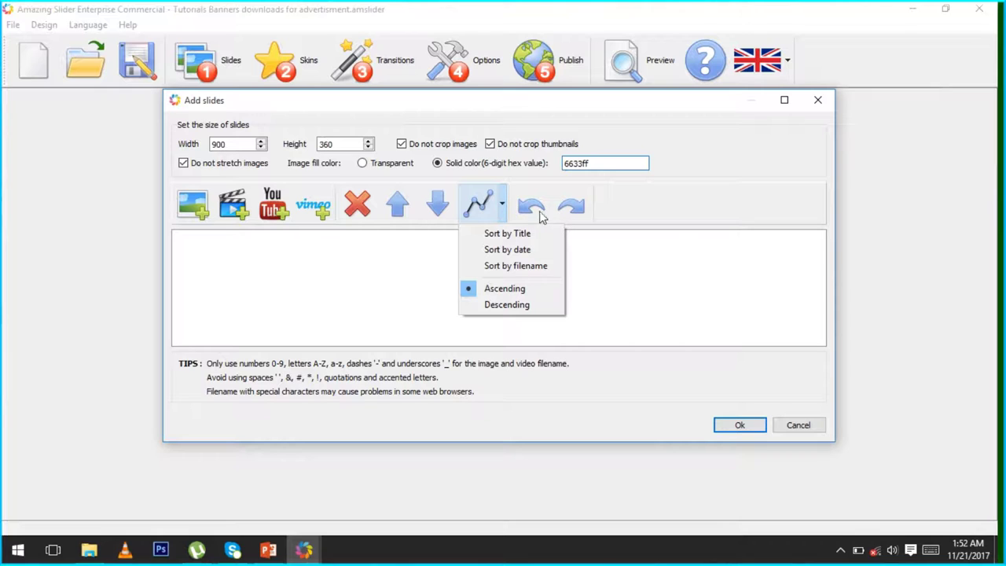
pyautogui.click(619, 214)
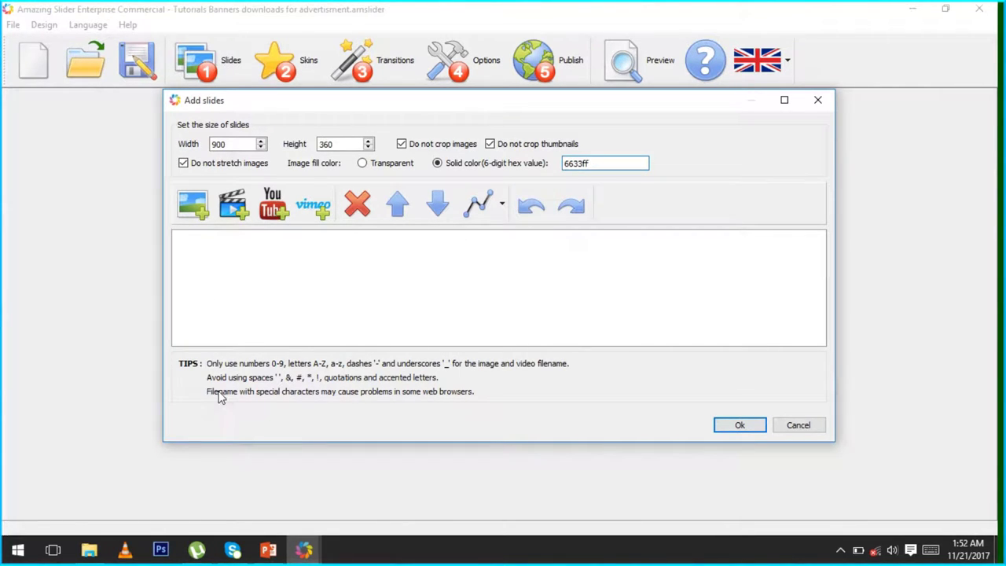
# Add all images from the banners 2 folder on the Desktop, from "complete access tutorials" through "UCHUMI LOGO sample", as slides
pyautogui.click(194, 213)
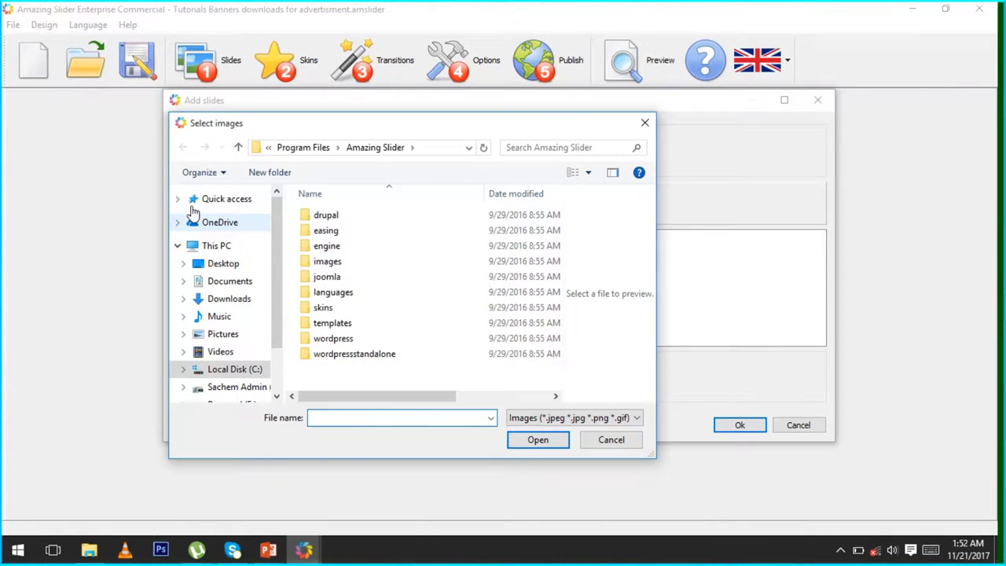
pyautogui.click(224, 265)
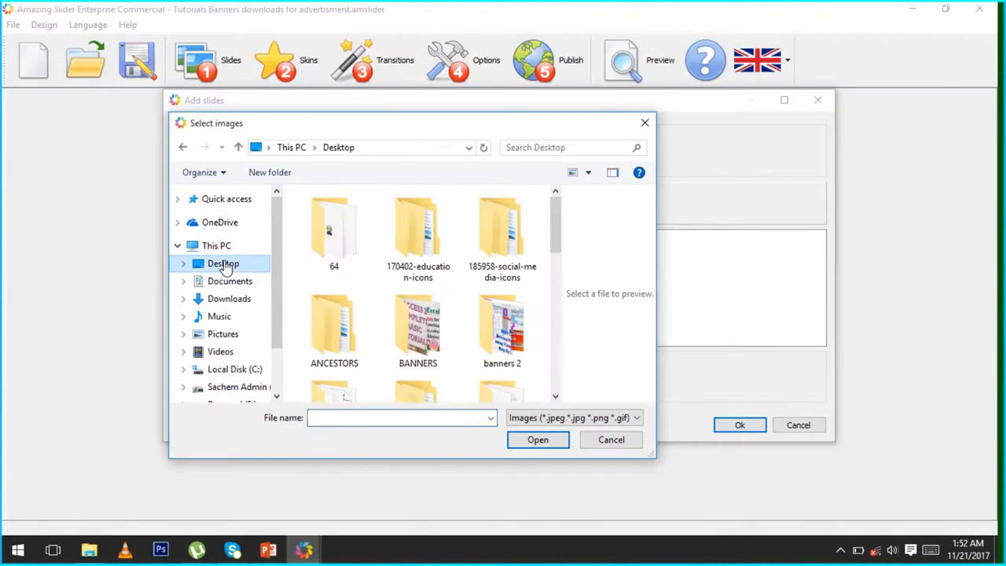
pyautogui.click(511, 354)
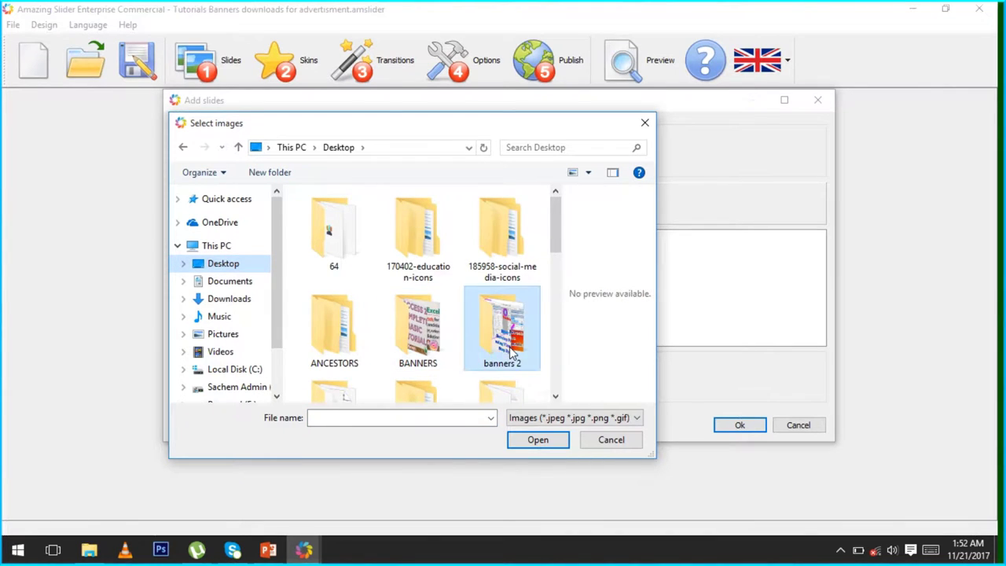
pyautogui.doubleClick(511, 354)
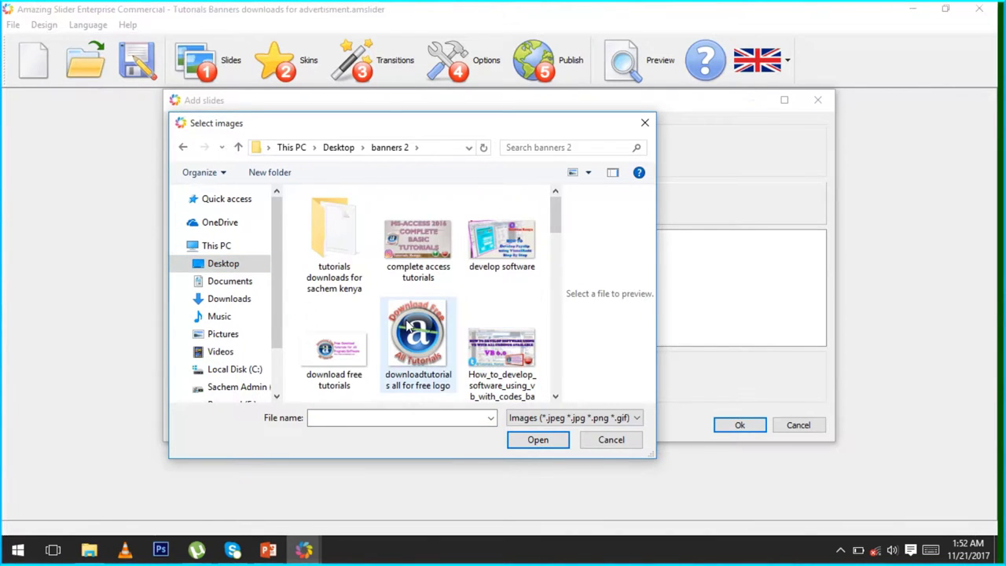
pyautogui.click(403, 244)
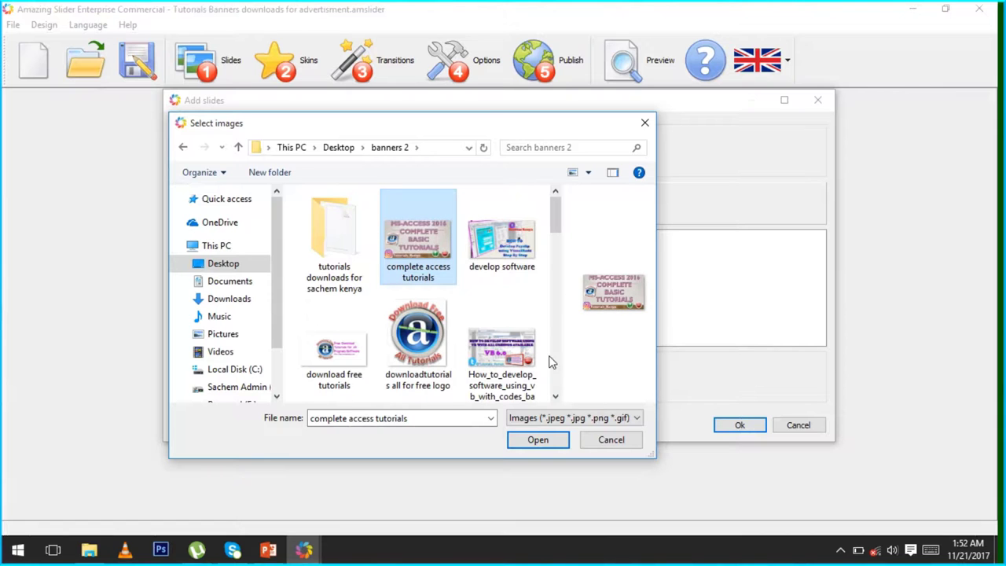
pyautogui.moveTo(556, 399); pyautogui.dragTo(558, 403)
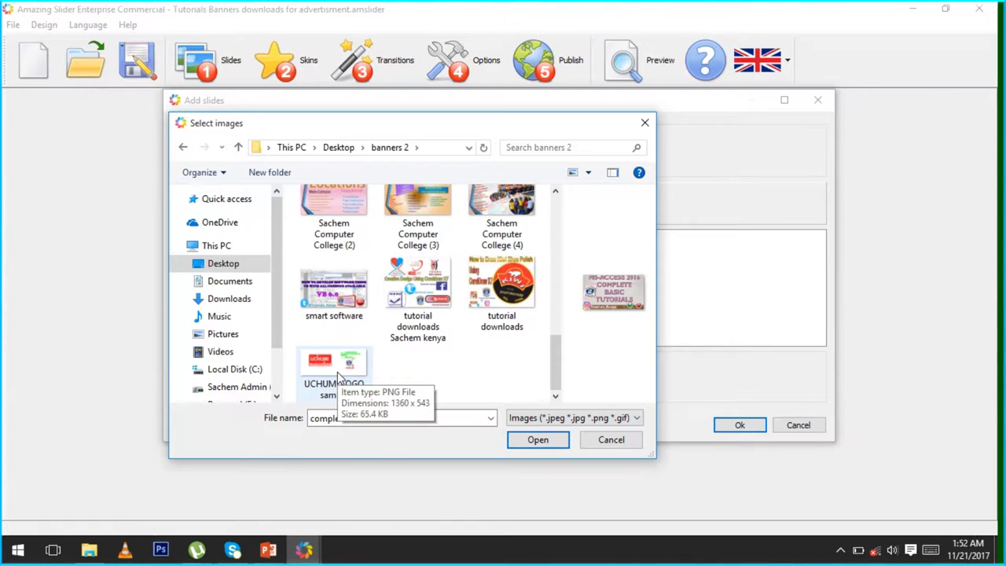
pyautogui.keyDown('shift'); pyautogui.click(338, 376); pyautogui.keyUp('shift')
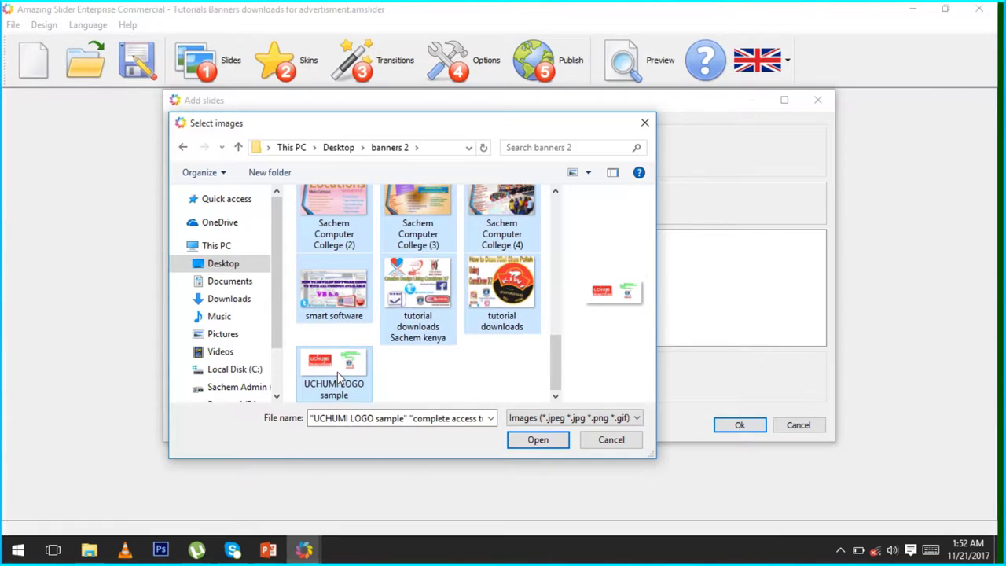
pyautogui.click(537, 440)
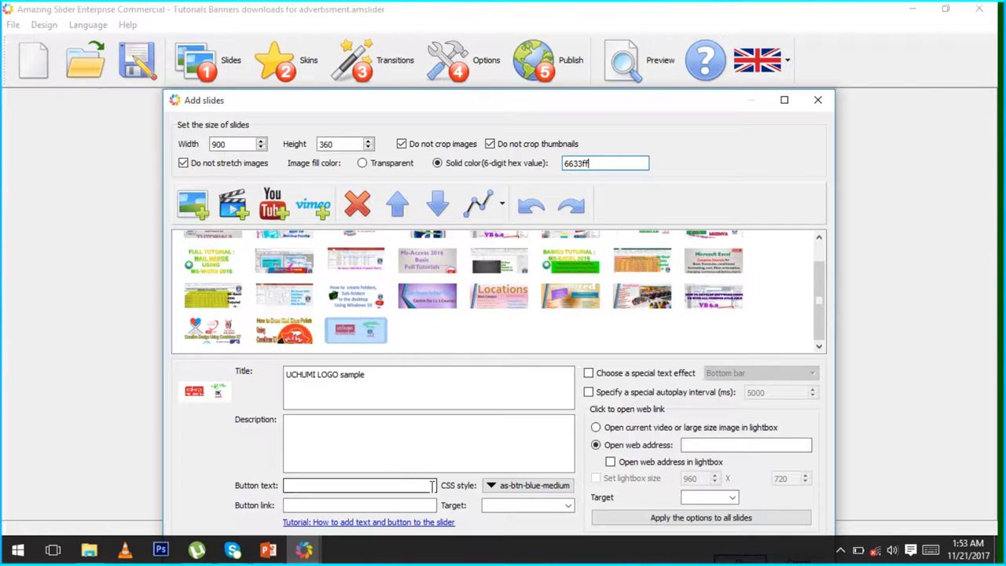
pyautogui.click(407, 505)
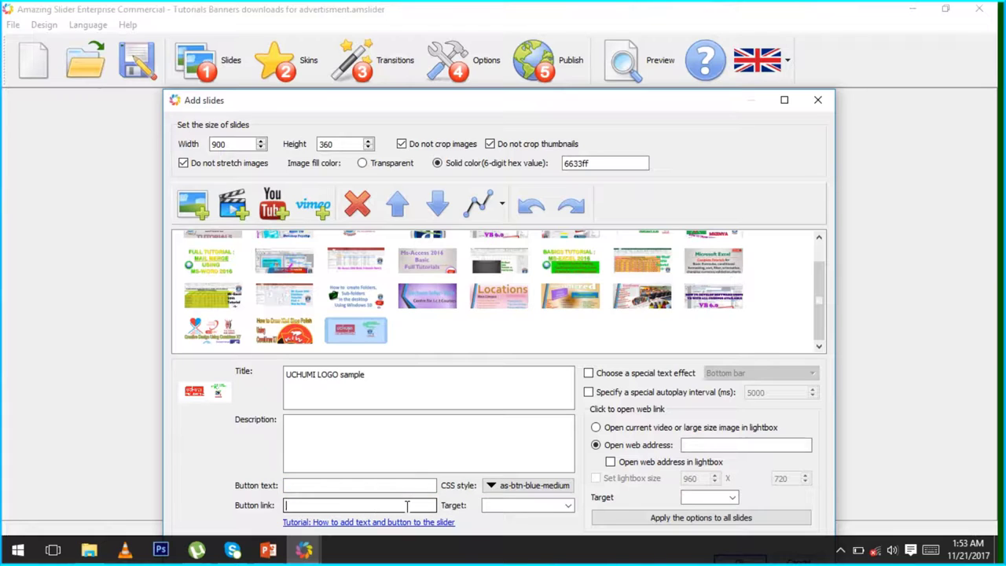
pyautogui.click(358, 485)
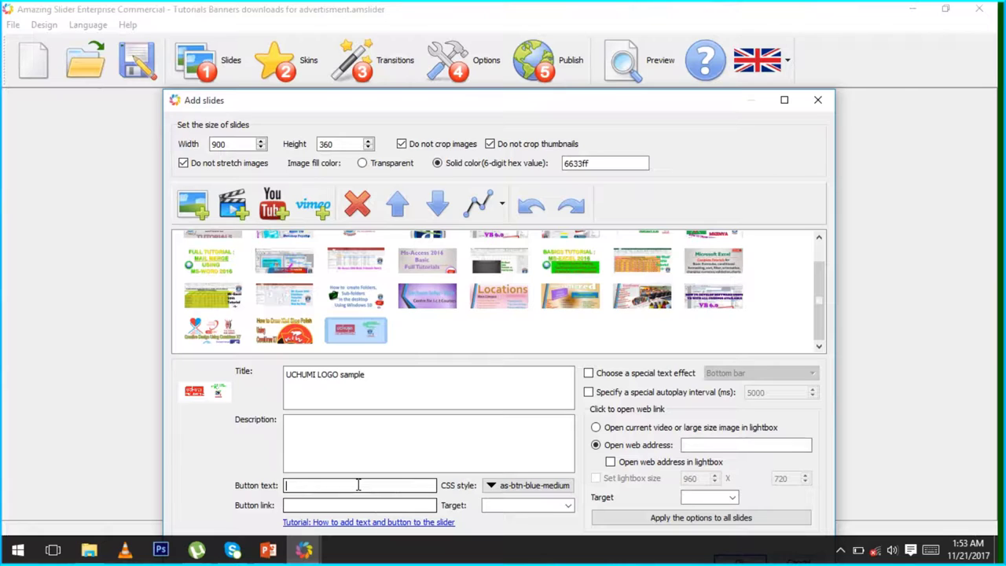
pyautogui.write('uchumi logo')
pyautogui.click(336, 503)
pyautogui.write('www.sac')
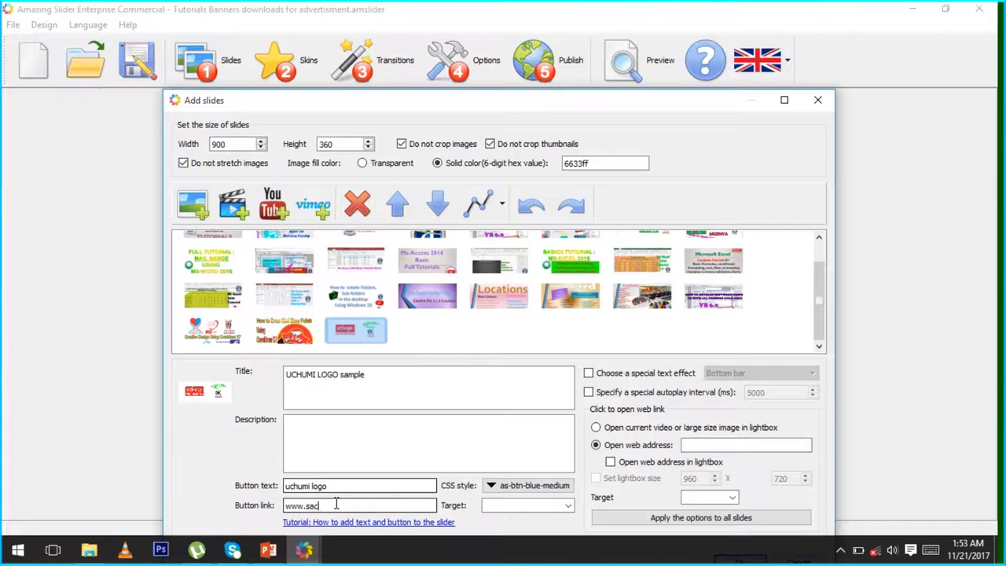
pyautogui.write('hemkanya.com/advertisment')
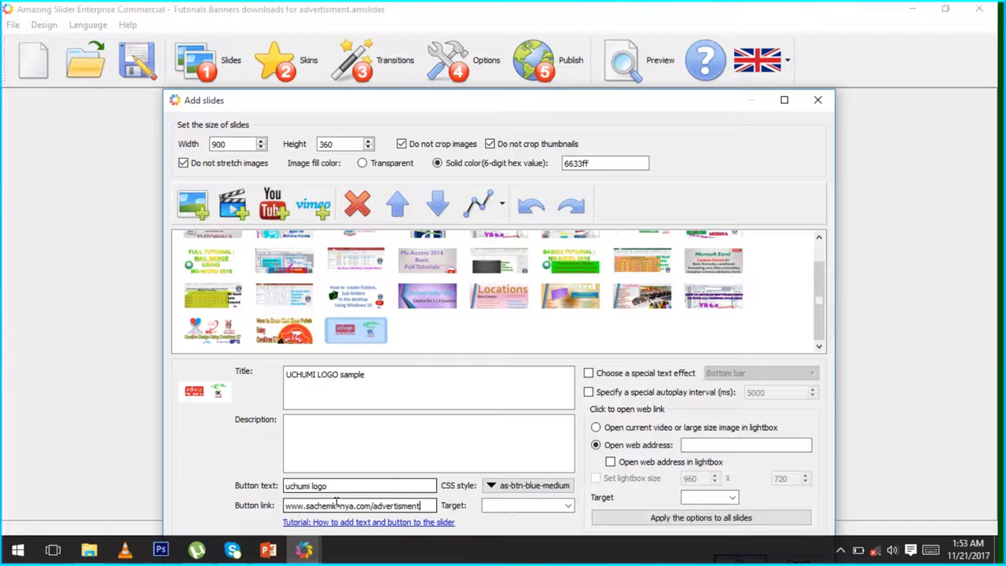
pyautogui.write('.html')
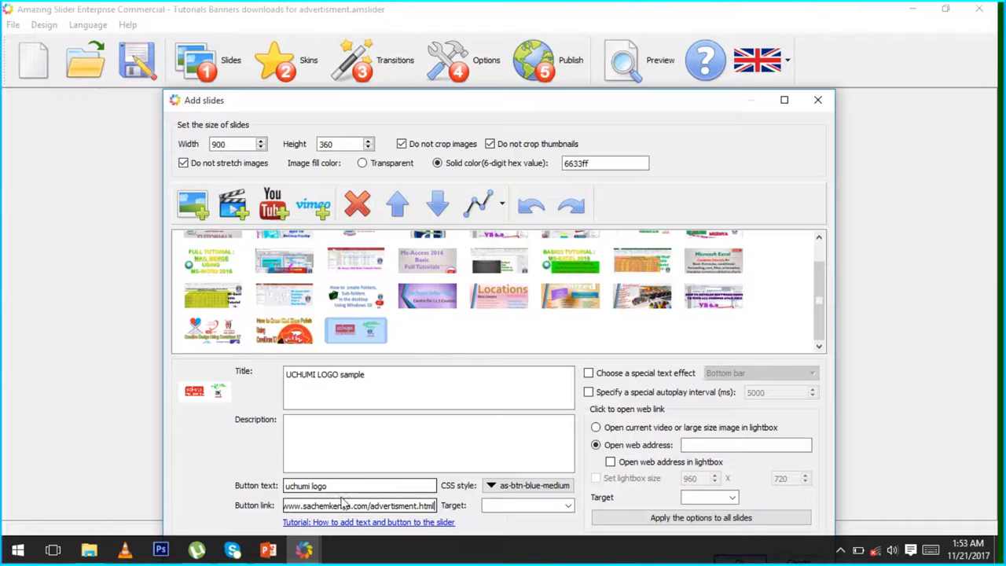
# Enter the description "How to draw uchumi logo using ms paint tutorials" for the UCHUMI LOGO sample slide
pyautogui.click(334, 456)
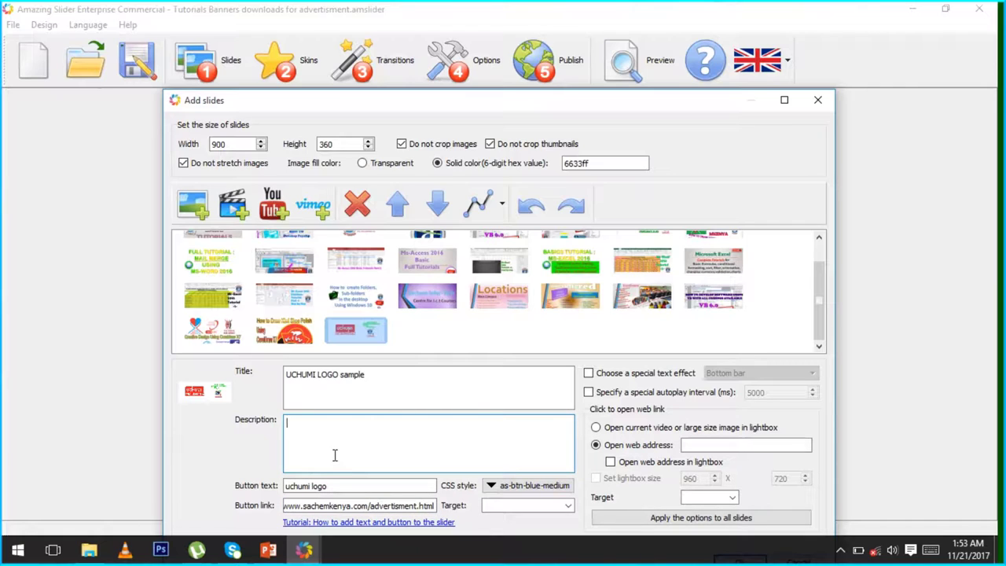
pyautogui.write('How to draw uchumi logo using')
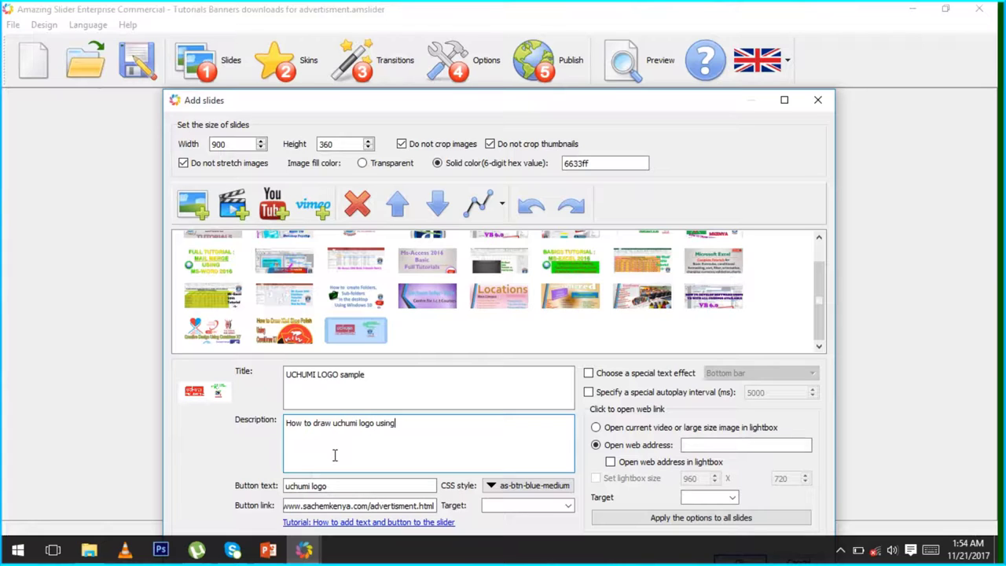
pyautogui.write(' ms paint tutorials')
# Enable a special text effect for the UCHUMI LOGO sample slide and choose Pink box
pyautogui.click(588, 374)
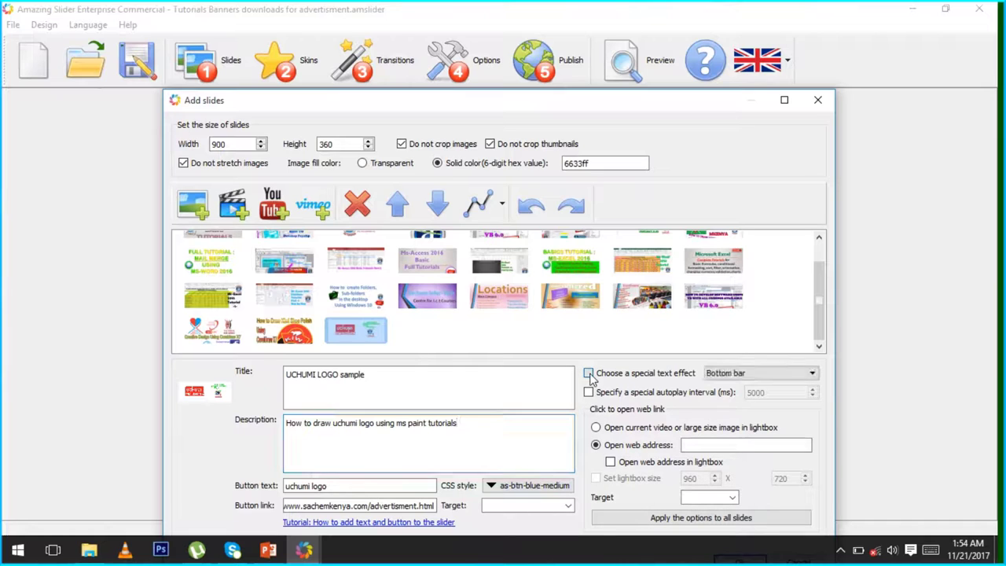
pyautogui.click(753, 376)
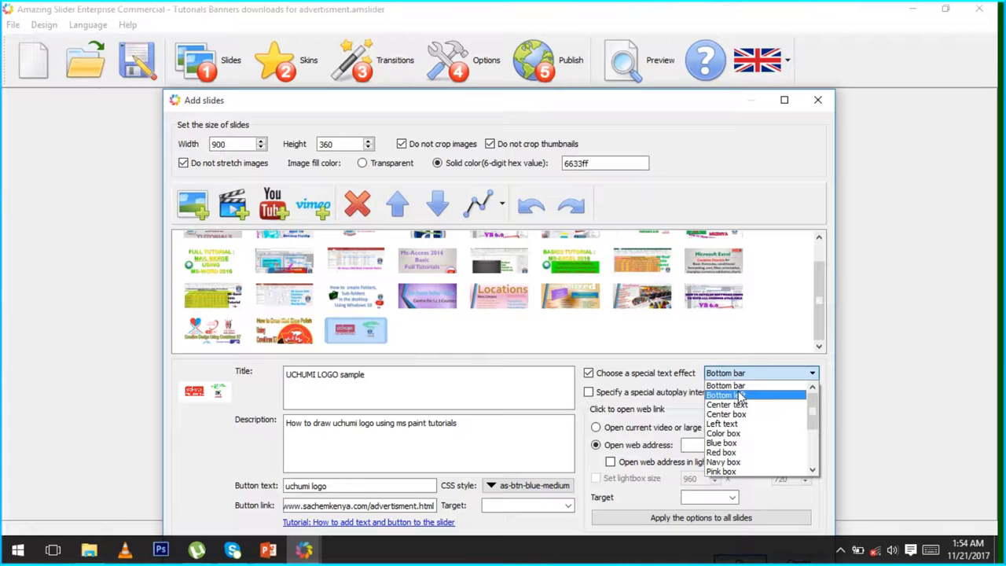
pyautogui.click(735, 473)
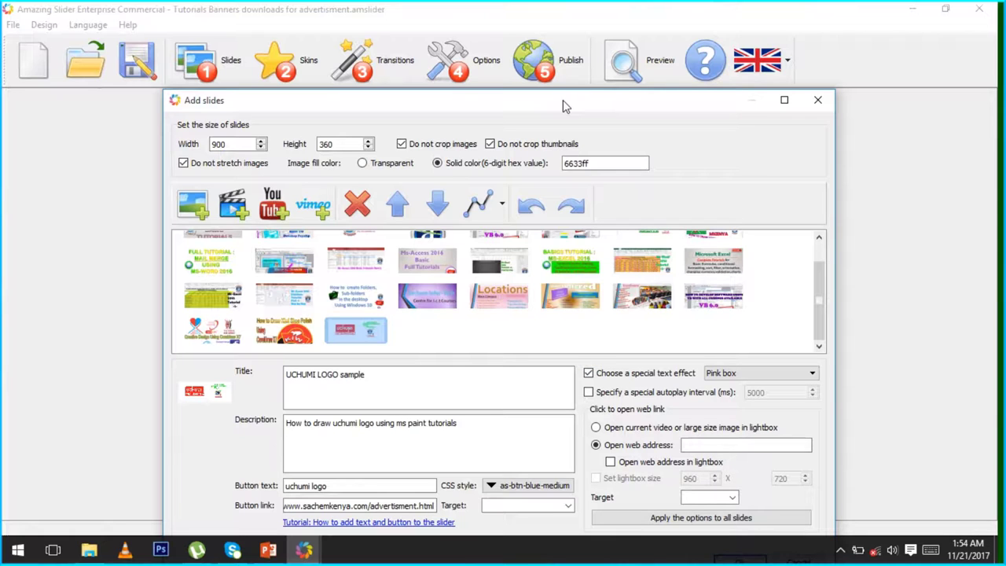
pyautogui.moveTo(568, 107); pyautogui.dragTo(570, 78)
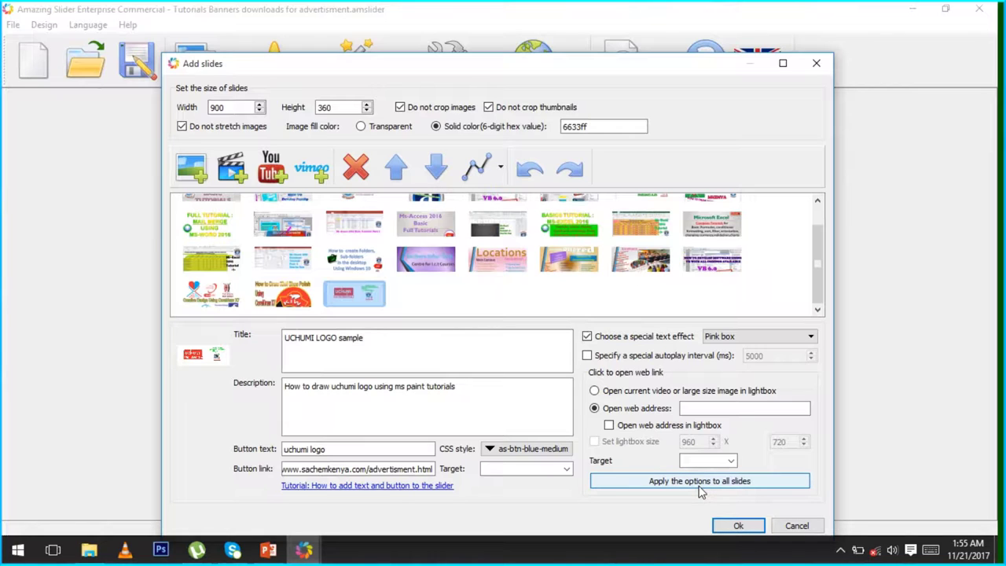
# Accept the added slides and their settings
pyautogui.click(751, 533)
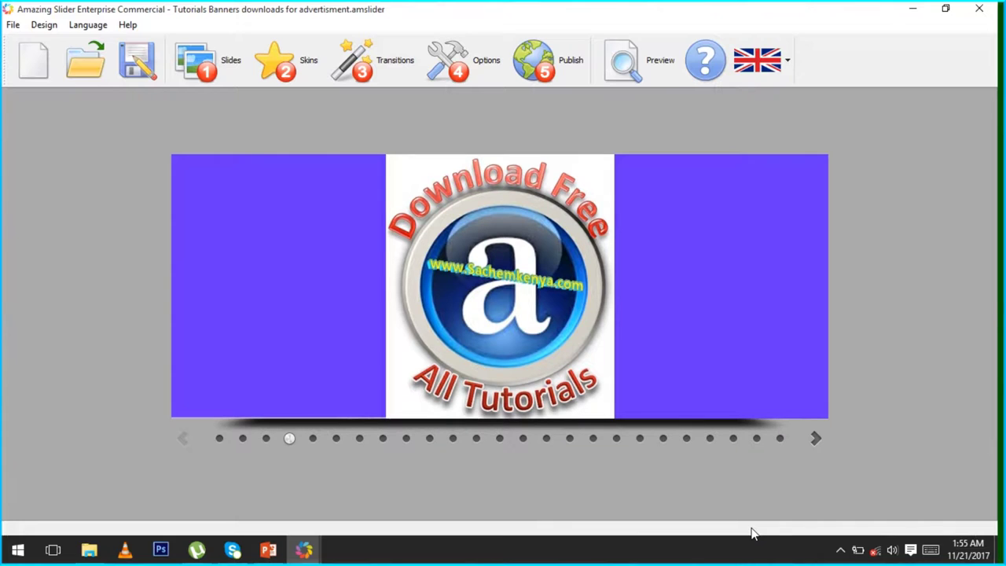
# Compare the Classic, Content, ContentBox and Cube skins, and apply the Desktop skin to the slider
pyautogui.moveTo(673, 442)
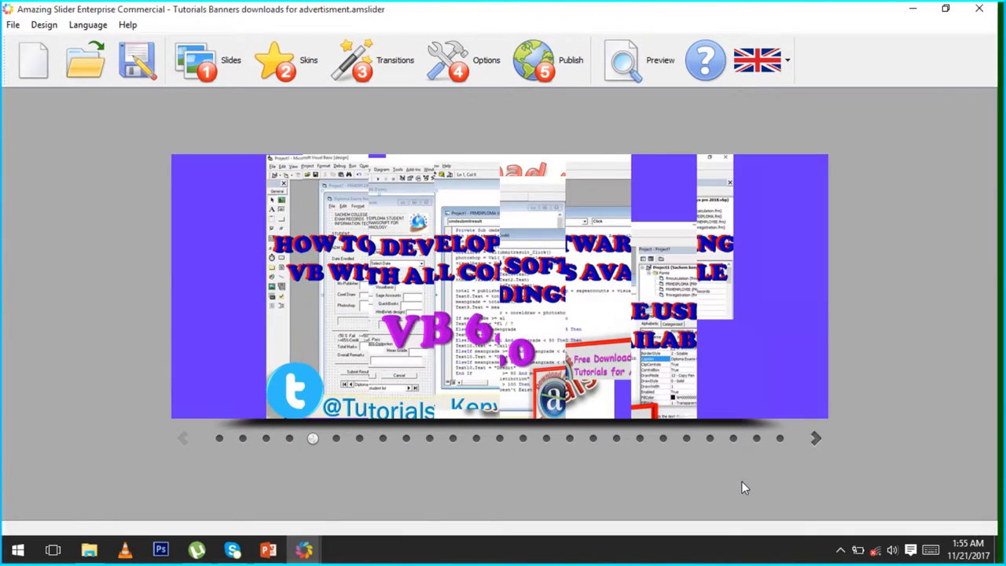
pyautogui.click(302, 62)
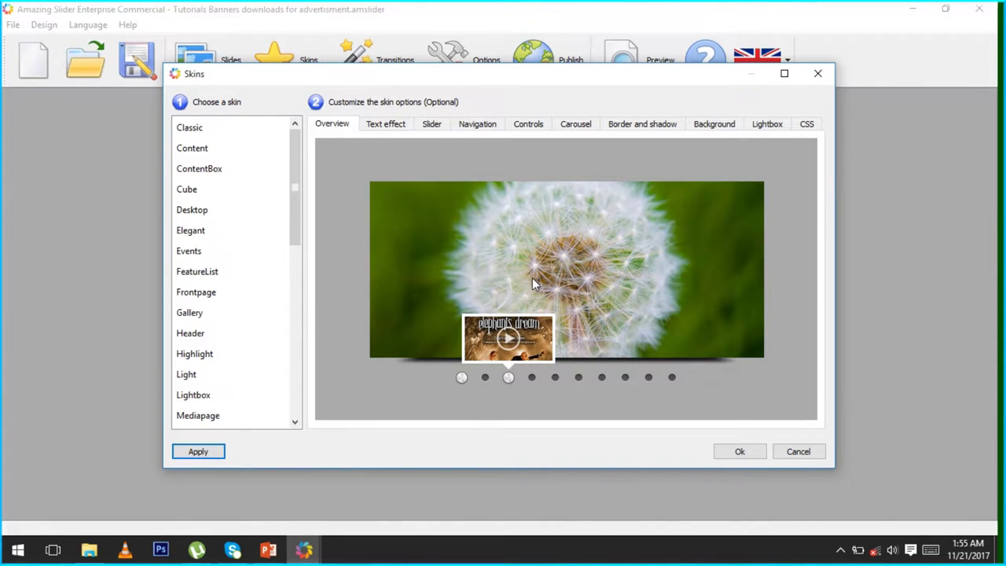
pyautogui.click(221, 134)
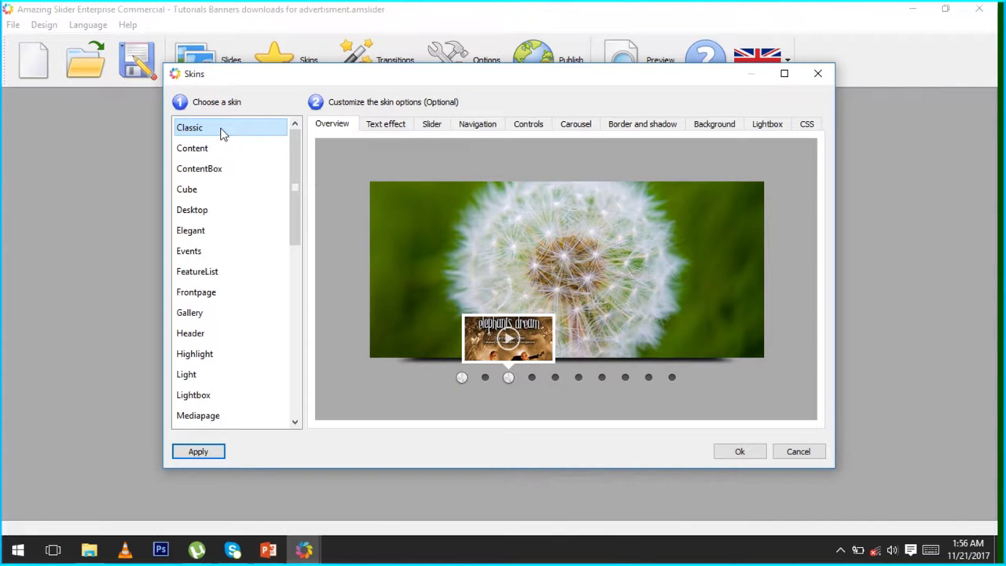
pyautogui.click(221, 154)
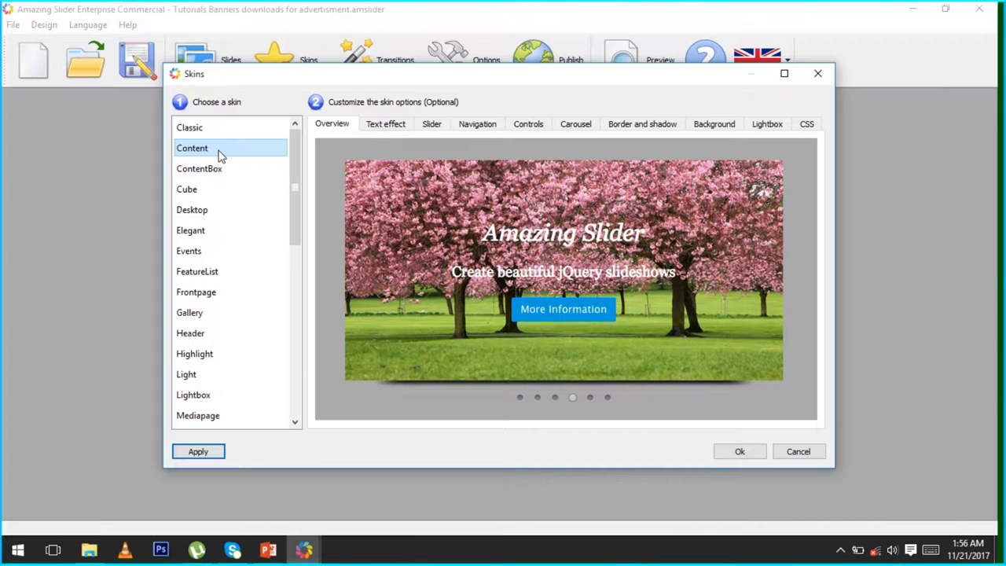
pyautogui.click(223, 175)
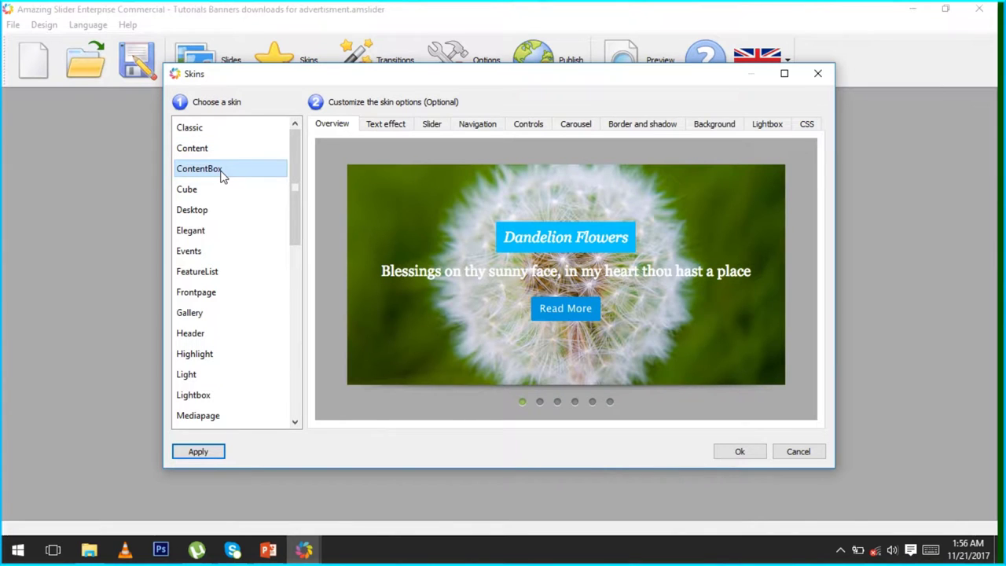
pyautogui.click(220, 194)
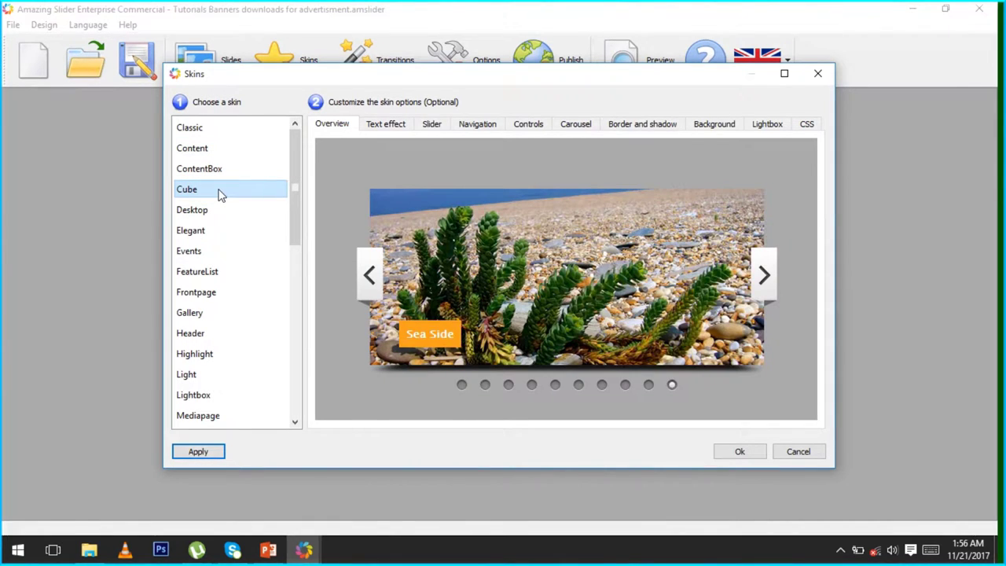
pyautogui.click(203, 218)
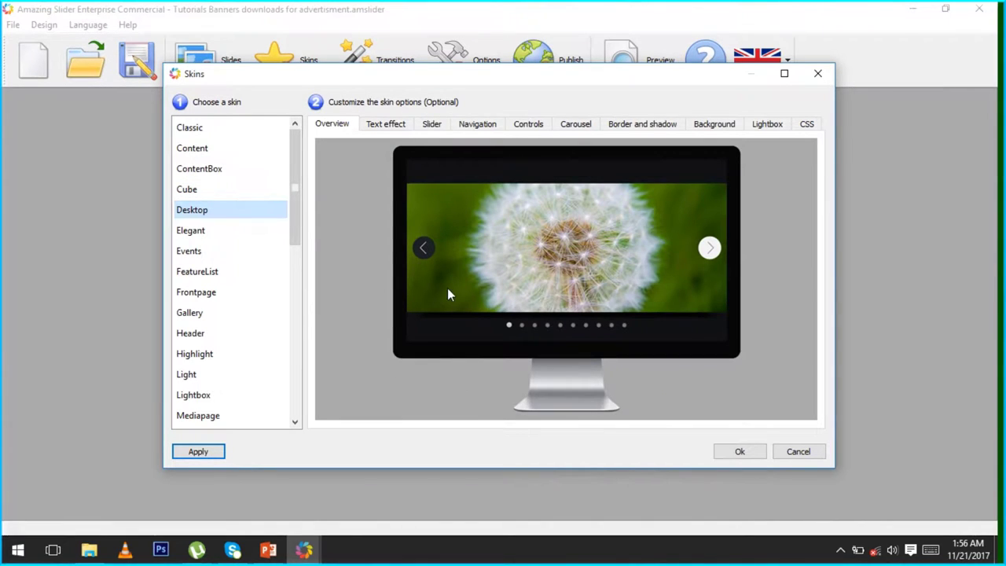
pyautogui.click(197, 459)
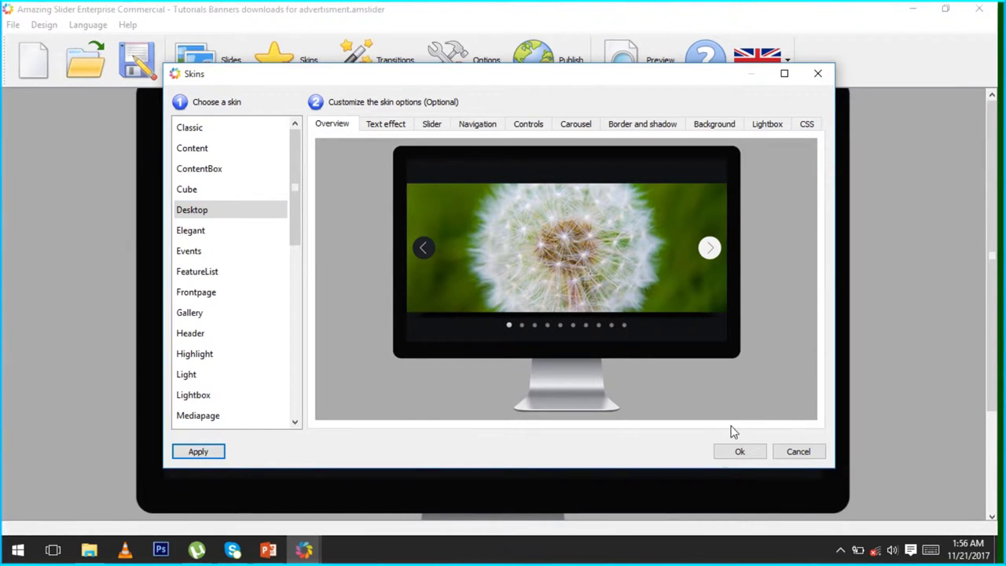
pyautogui.click(742, 451)
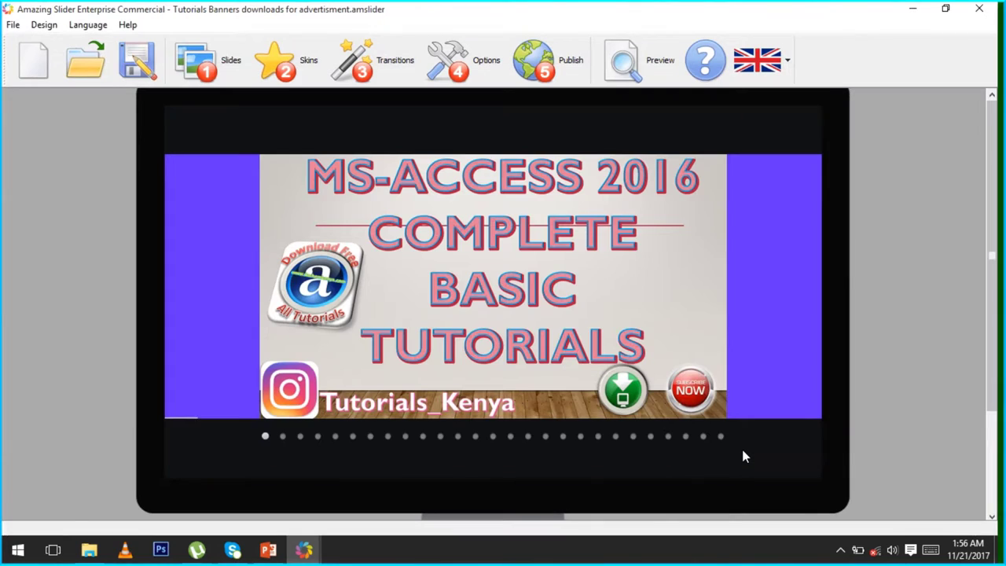
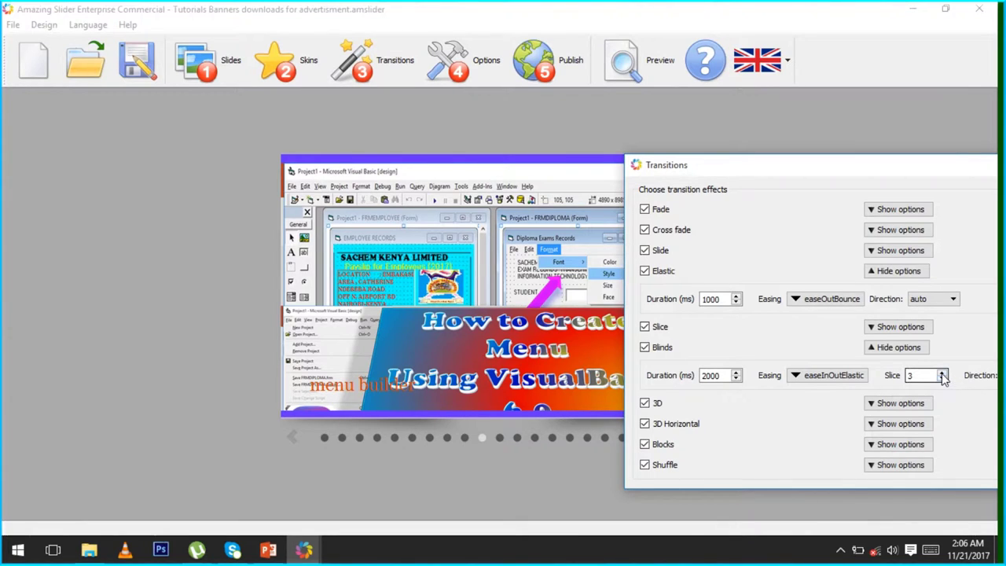
# Set the Blinds transition to 5 slices and the 3D Horizontal easing to easeOutBounce, and accept the transition settings
pyautogui.click(943, 374)
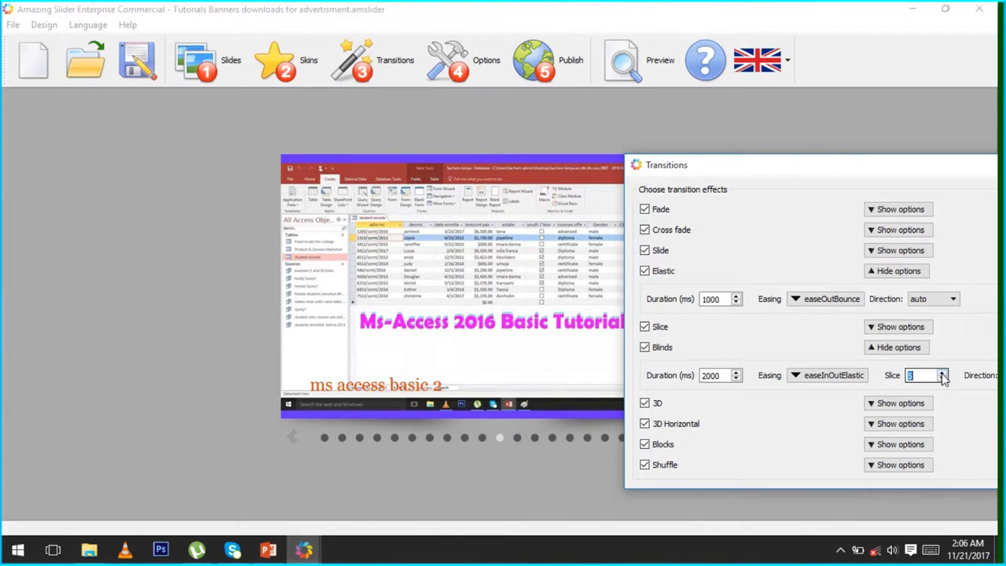
pyautogui.click(901, 404)
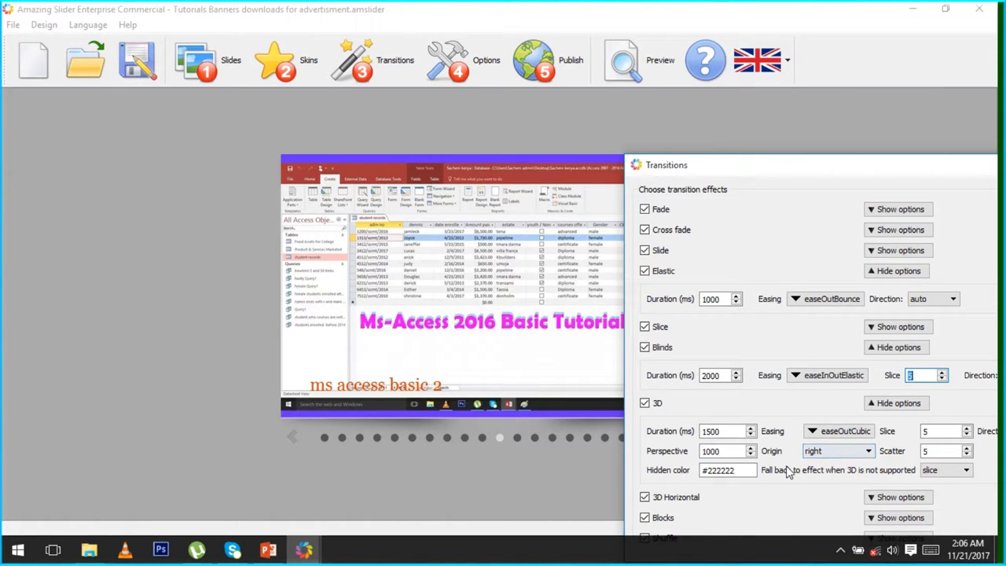
pyautogui.click(894, 497)
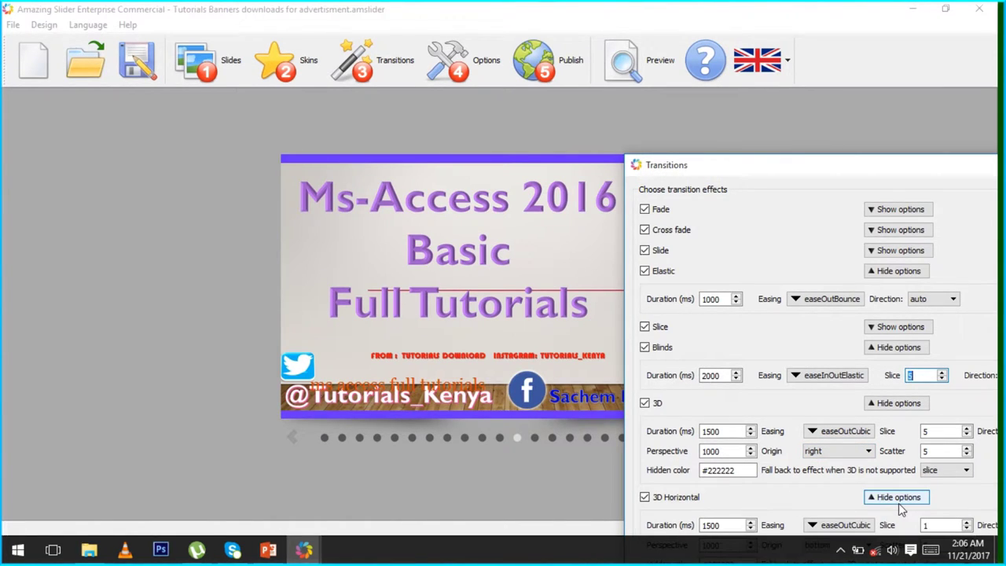
pyautogui.click(840, 525)
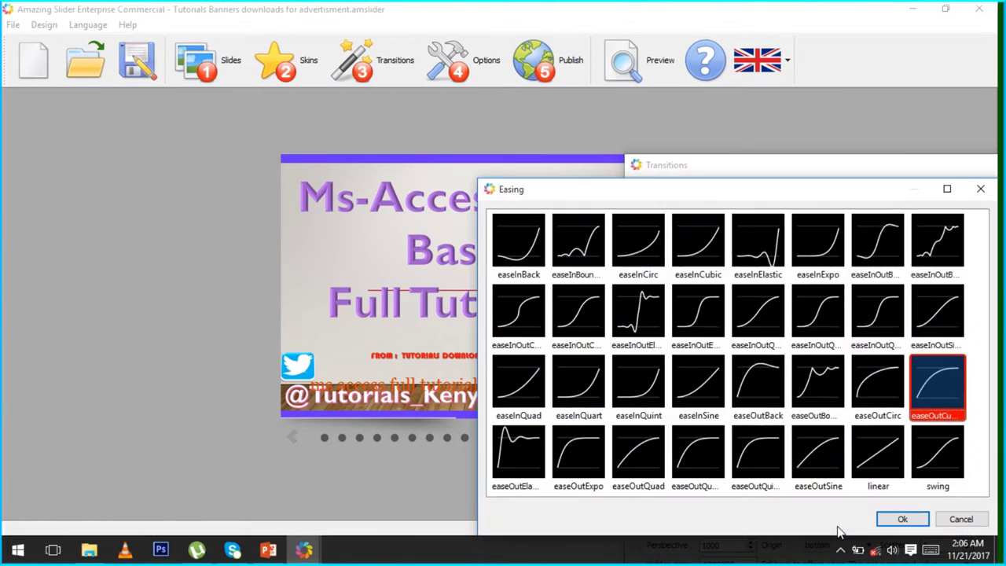
pyautogui.click(816, 391)
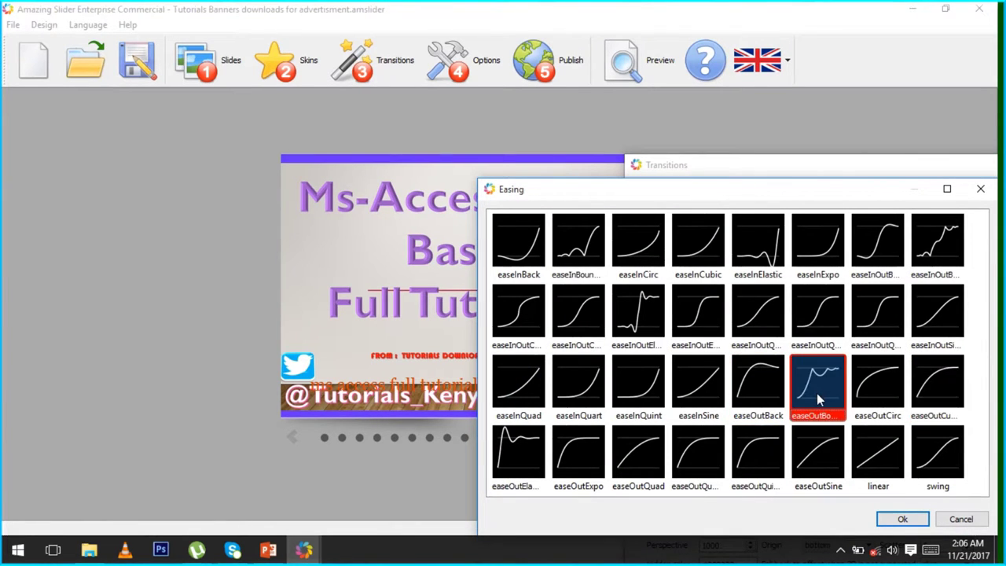
pyautogui.click(901, 518)
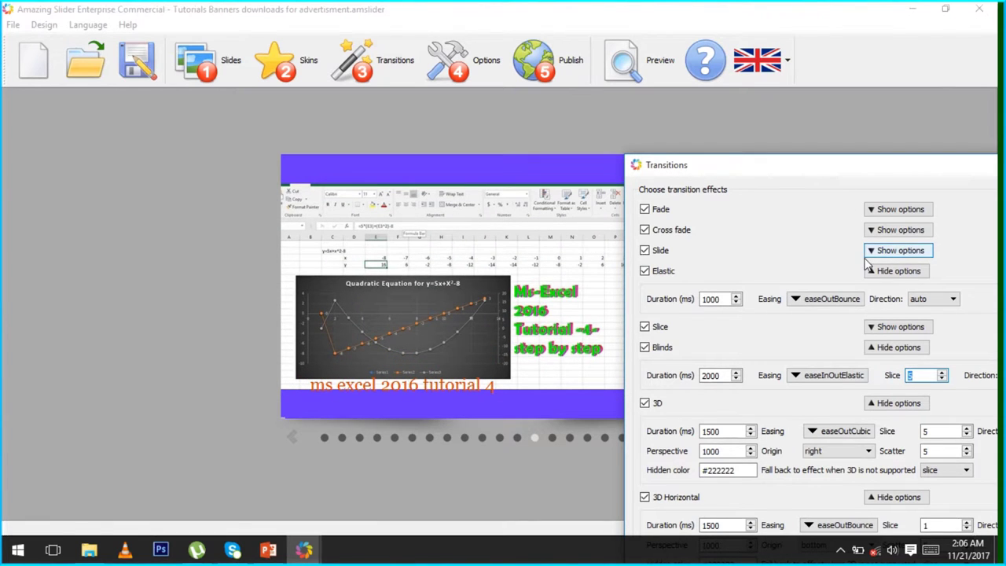
pyautogui.moveTo(831, 169); pyautogui.dragTo(650, 117)
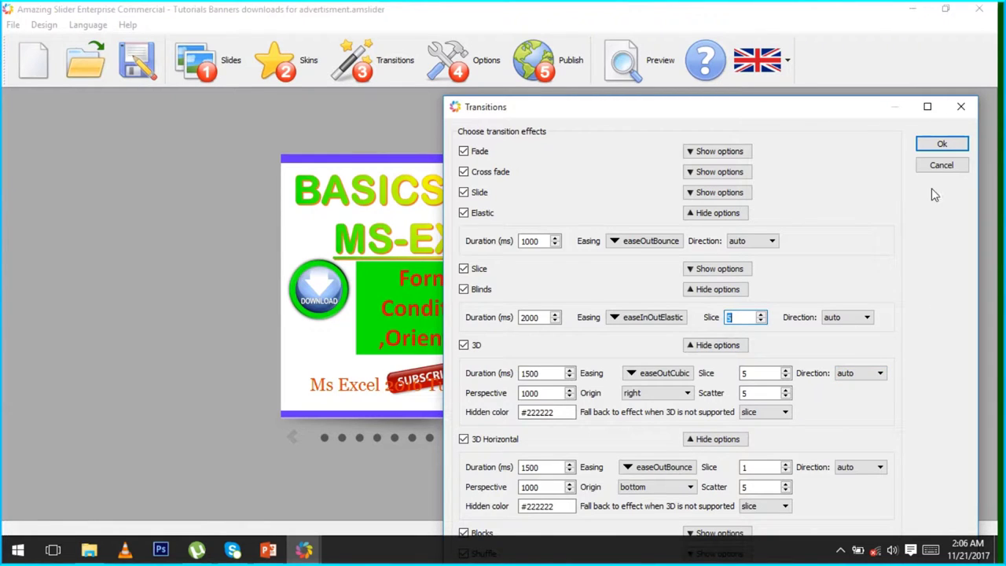
pyautogui.click(931, 146)
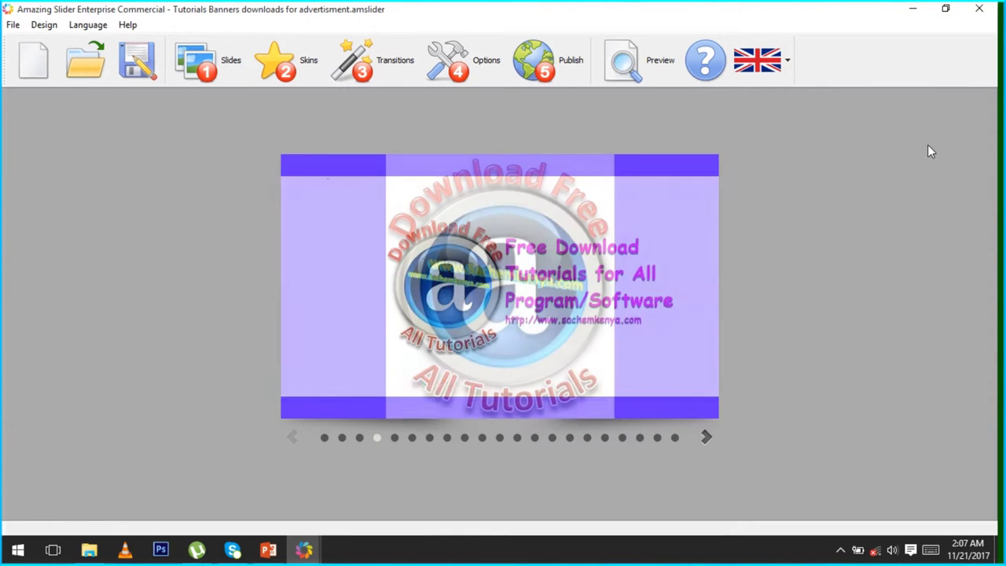
# Make the slider responsive and enable Pause on mouse over in the slider options
pyautogui.click(473, 66)
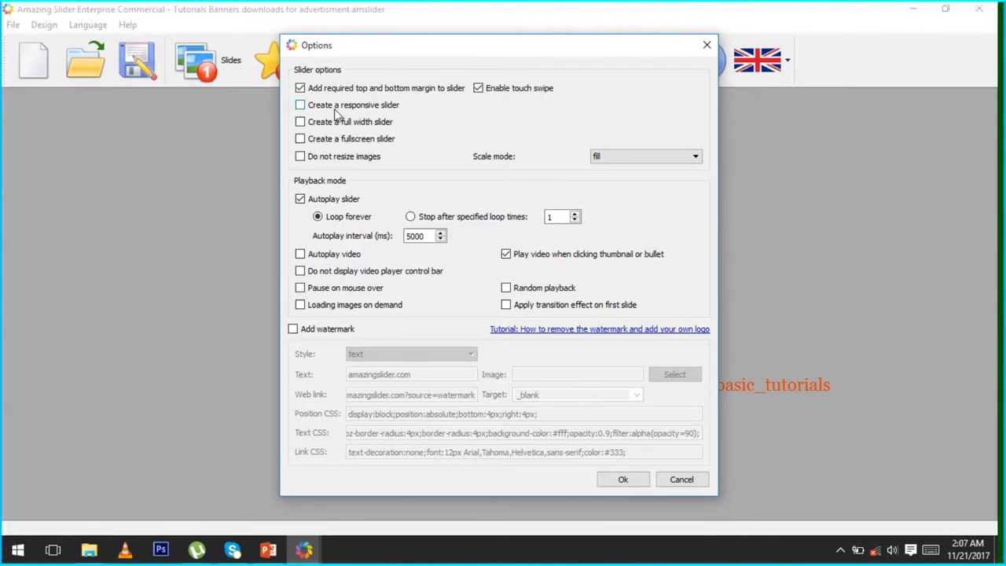
pyautogui.click(300, 105)
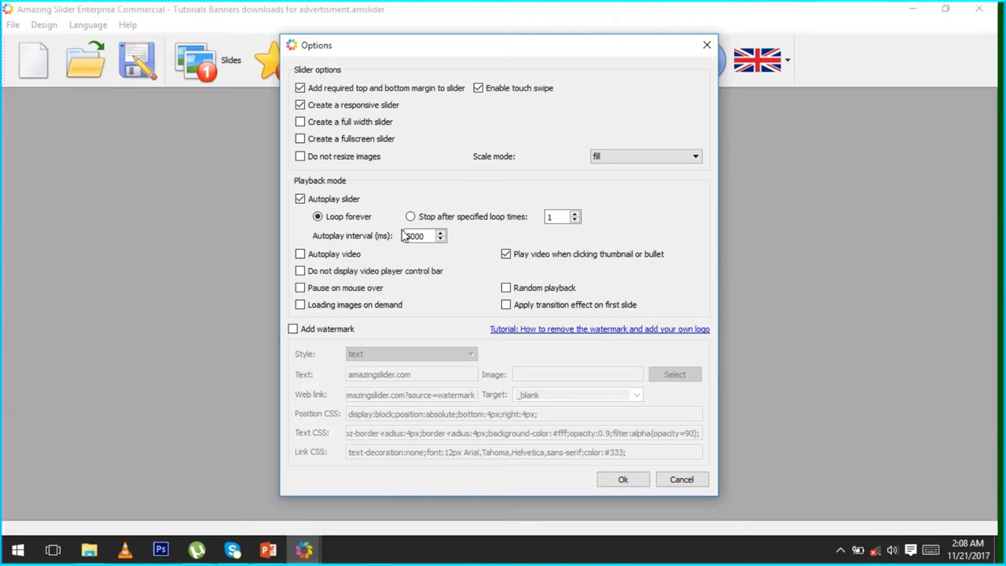
pyautogui.click(300, 288)
pyautogui.click(292, 330)
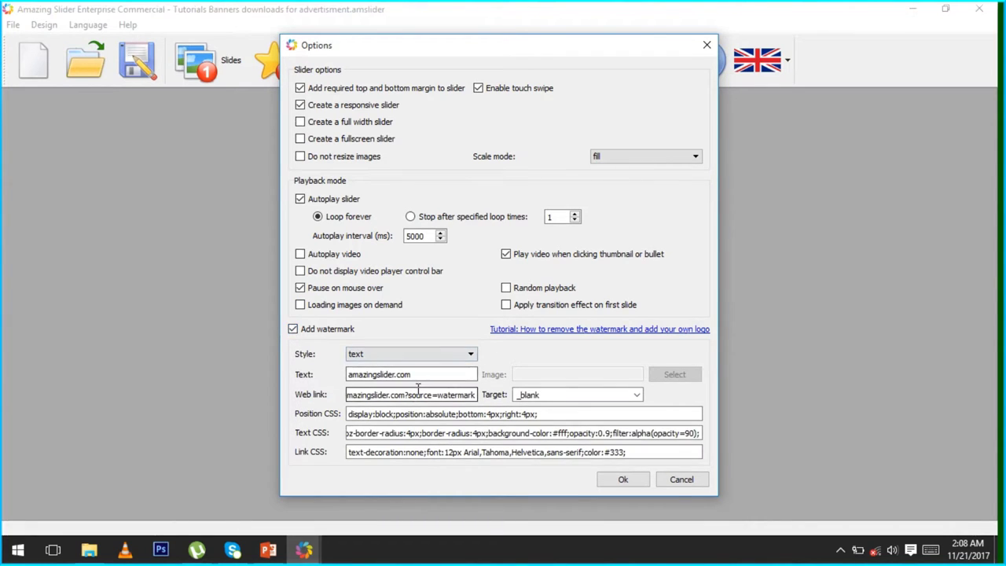
pyautogui.click(386, 355)
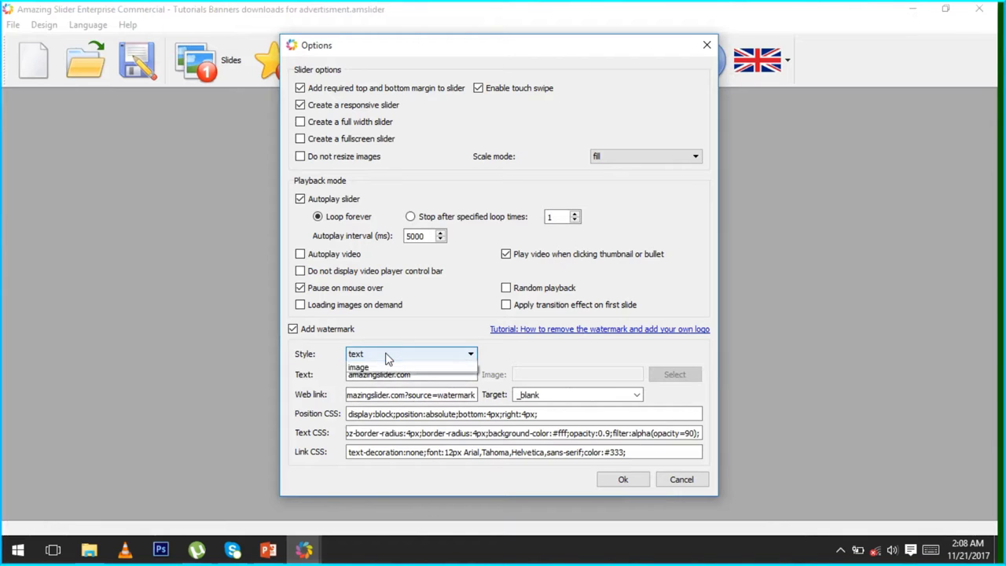
pyautogui.click(389, 366)
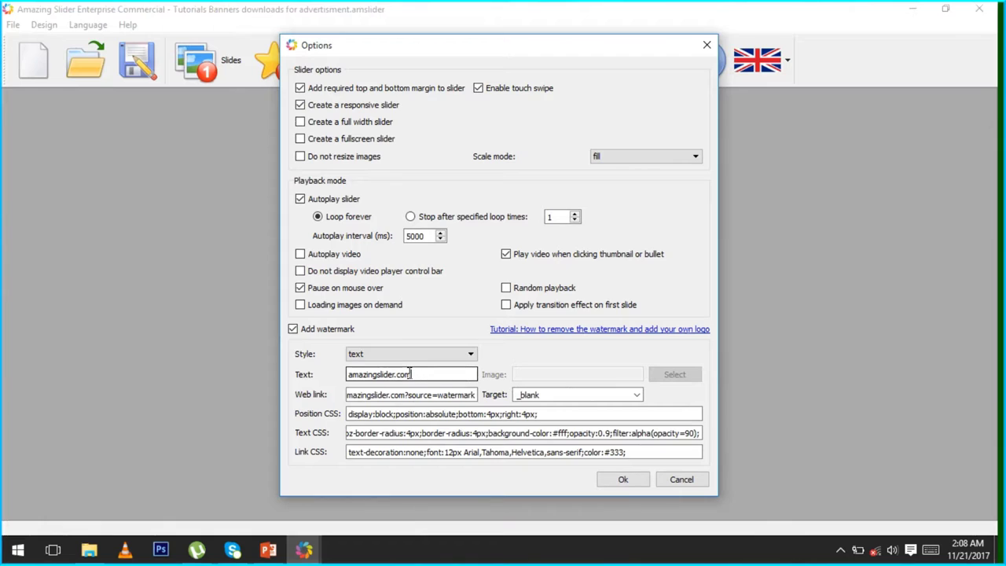
pyautogui.moveTo(411, 374); pyautogui.dragTo(224, 400)
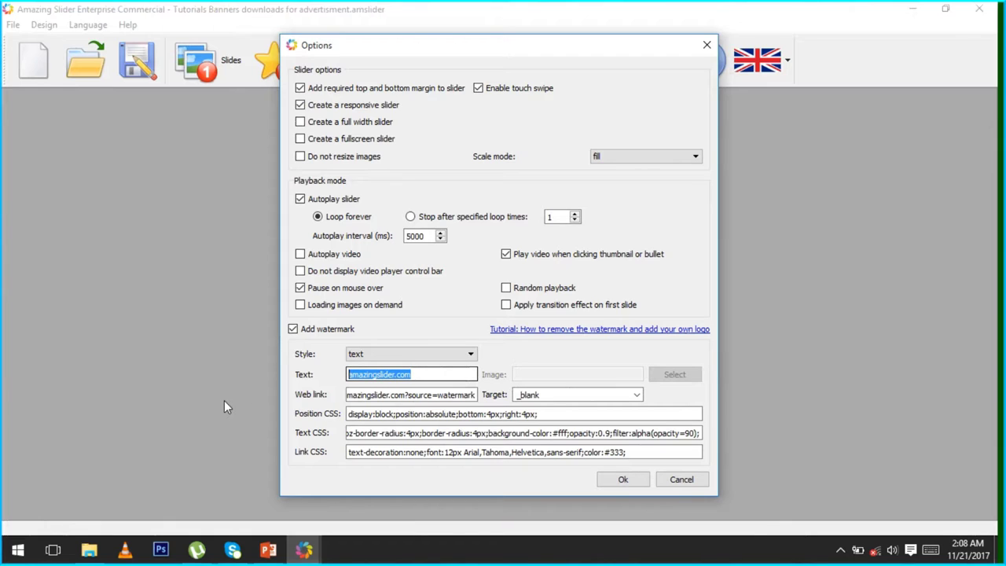
pyautogui.write('H')
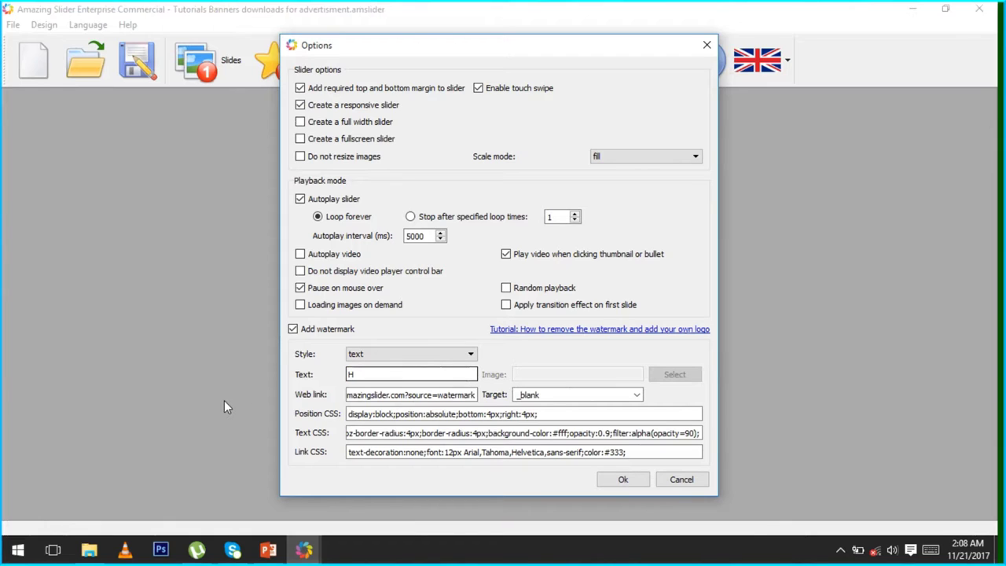
pyautogui.write('ttp')
pyautogui.press('BackSpace')
pyautogui.press('BackSpace')
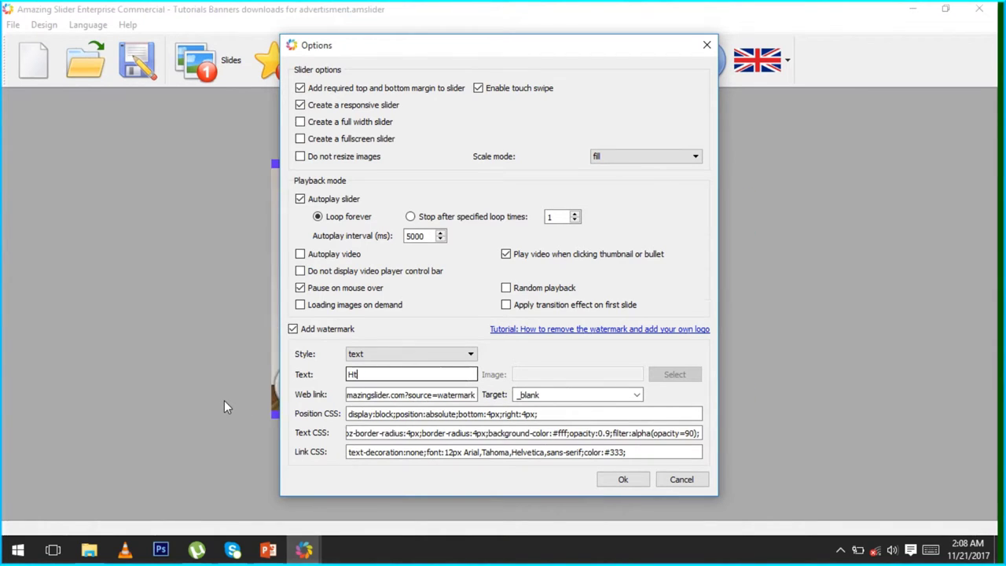
pyautogui.press('BackSpace')
pyautogui.press('BackSpace')
pyautogui.write('htt')
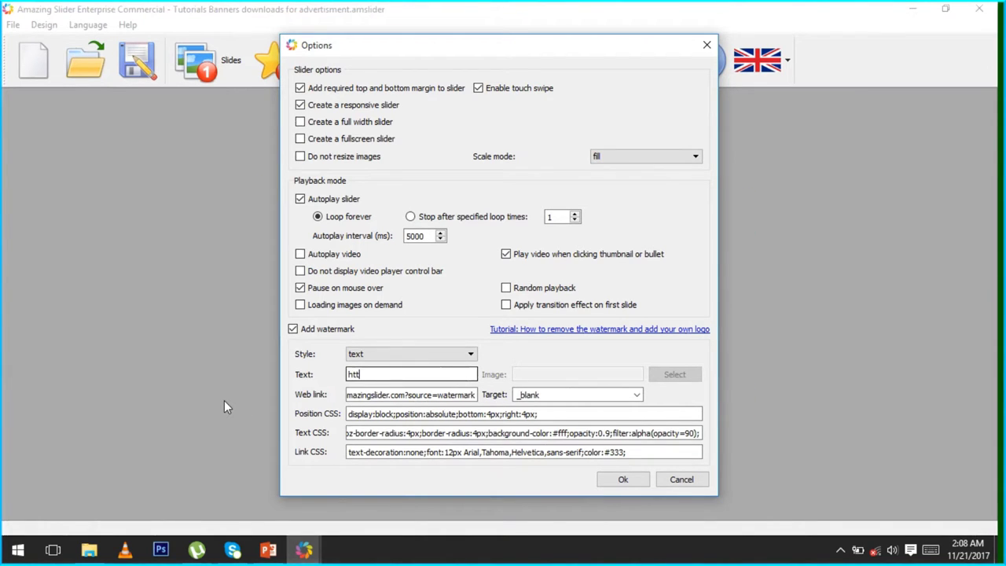
pyautogui.write('p://www.s')
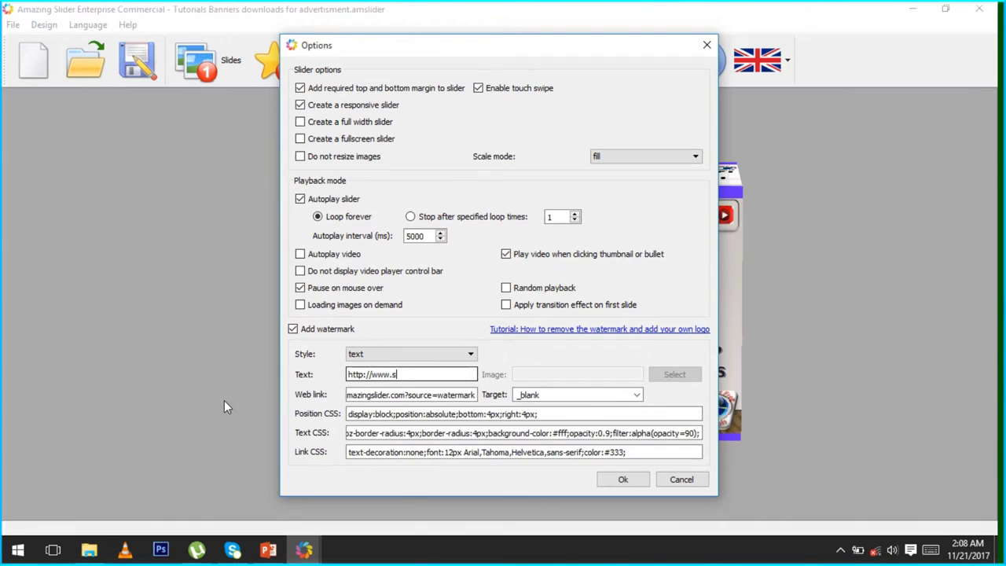
pyautogui.write('achemken')
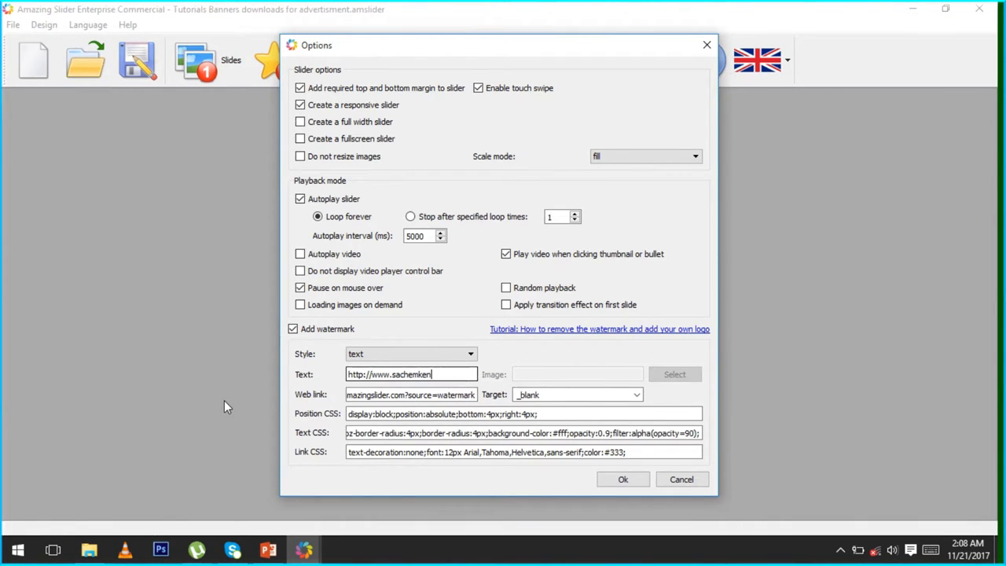
pyautogui.write('ya.com')
pyautogui.click(631, 478)
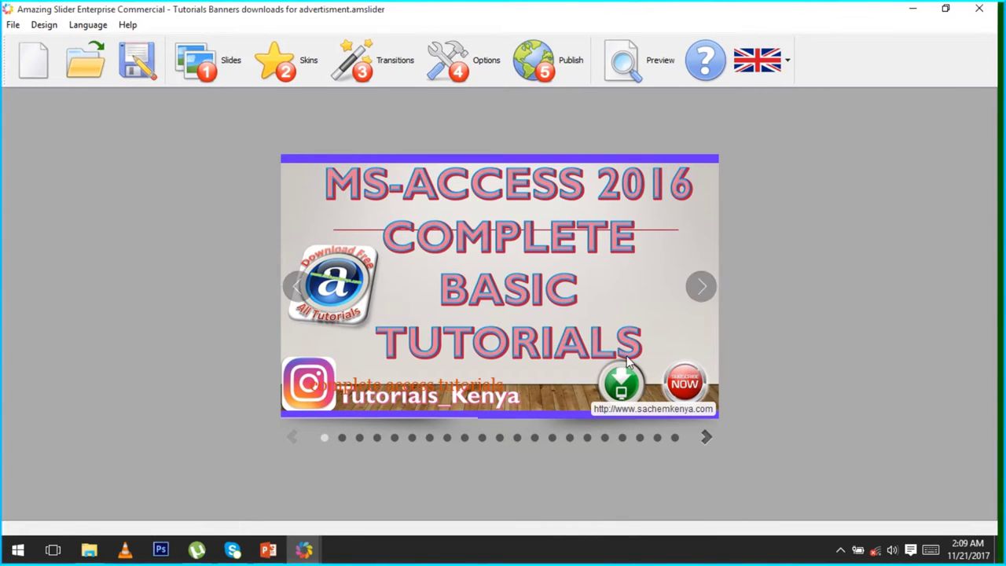
# Review the slider options and preview the slider in the web browser
pyautogui.click(470, 67)
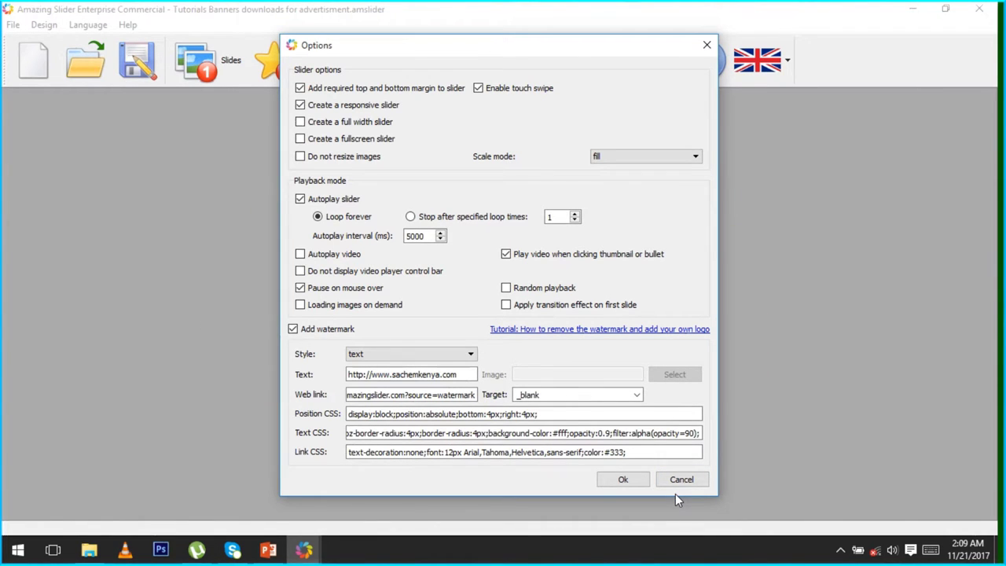
pyautogui.click(635, 483)
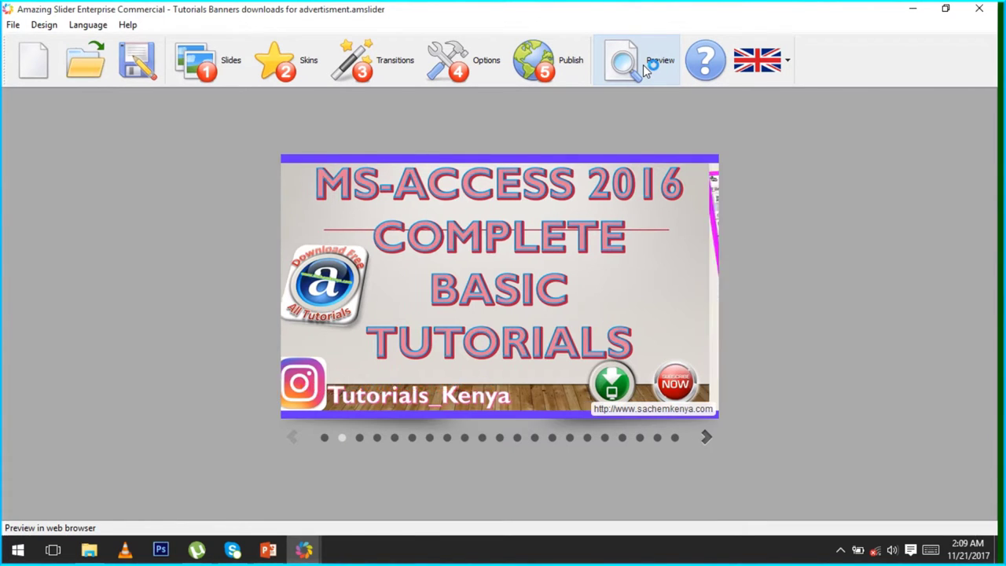
pyautogui.click(643, 65)
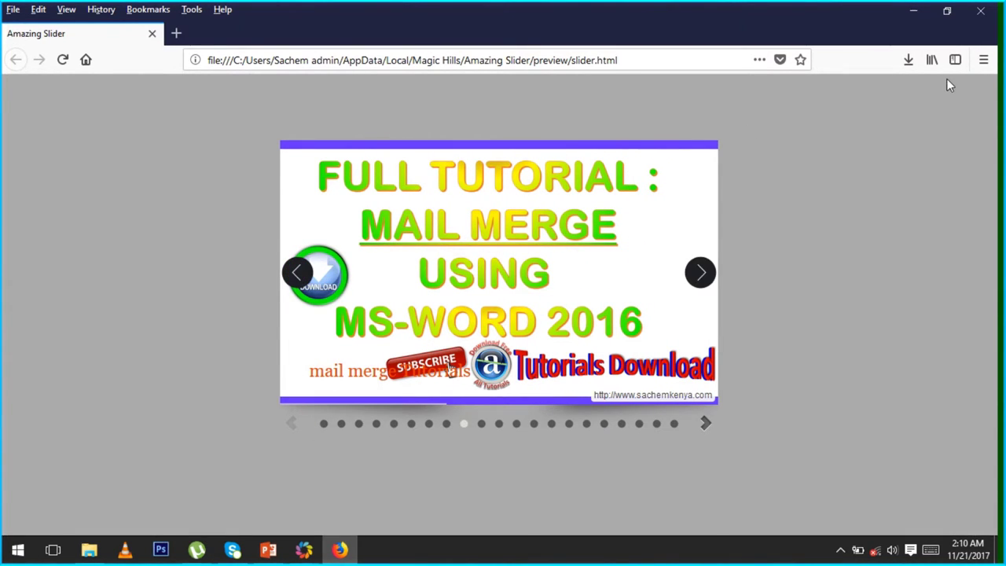
pyautogui.click(978, 17)
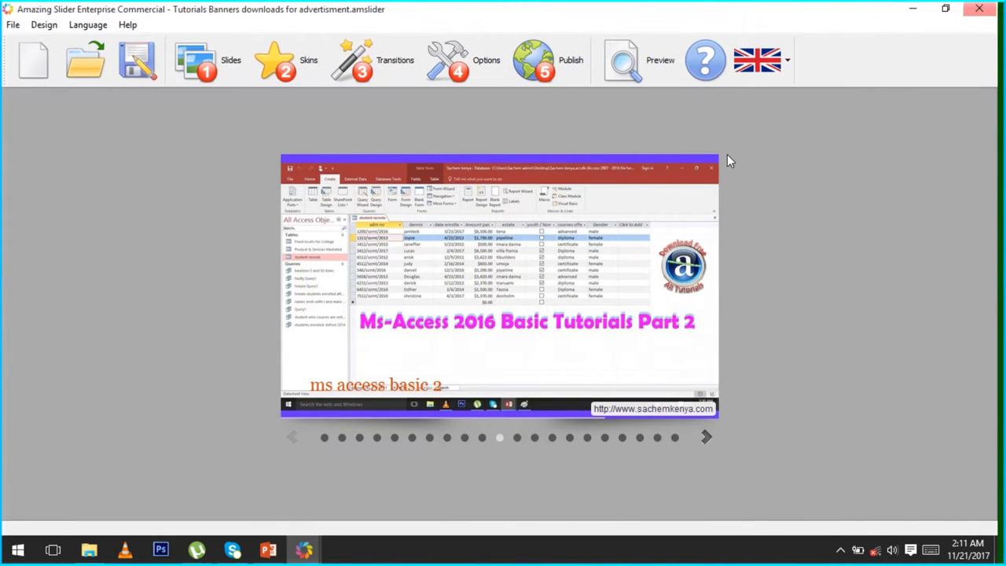
# Set the slide size to 900 wide by 600 high and accept the slide settings
pyautogui.click(231, 63)
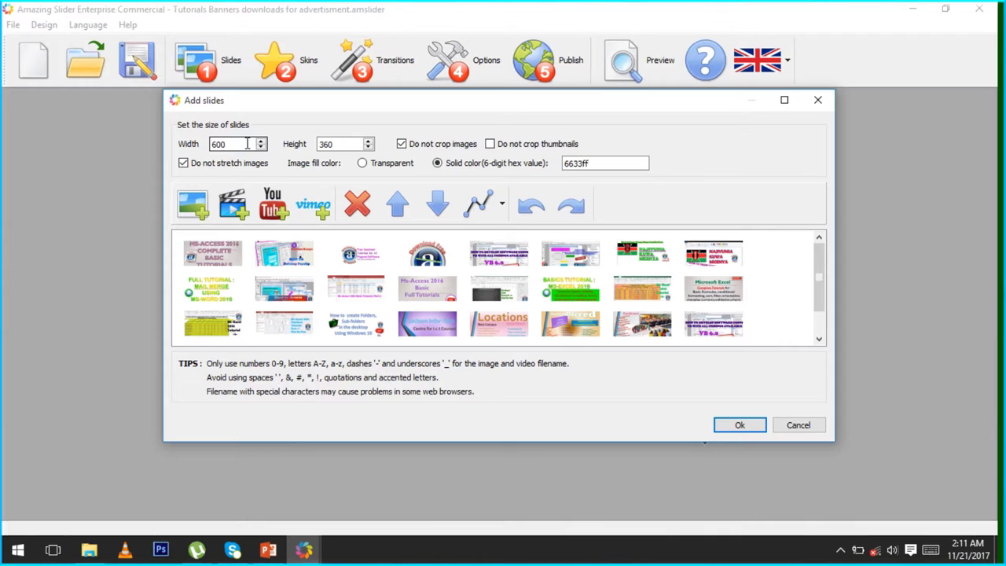
pyautogui.doubleClick(247, 143)
pyautogui.write('900')
pyautogui.press('Tab')
pyautogui.click(344, 142)
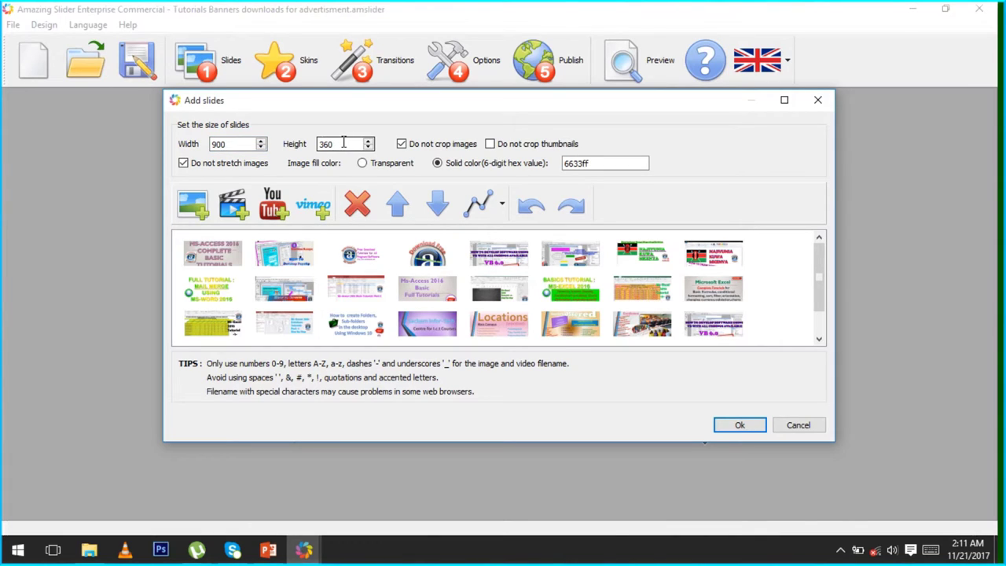
pyautogui.doubleClick(344, 142)
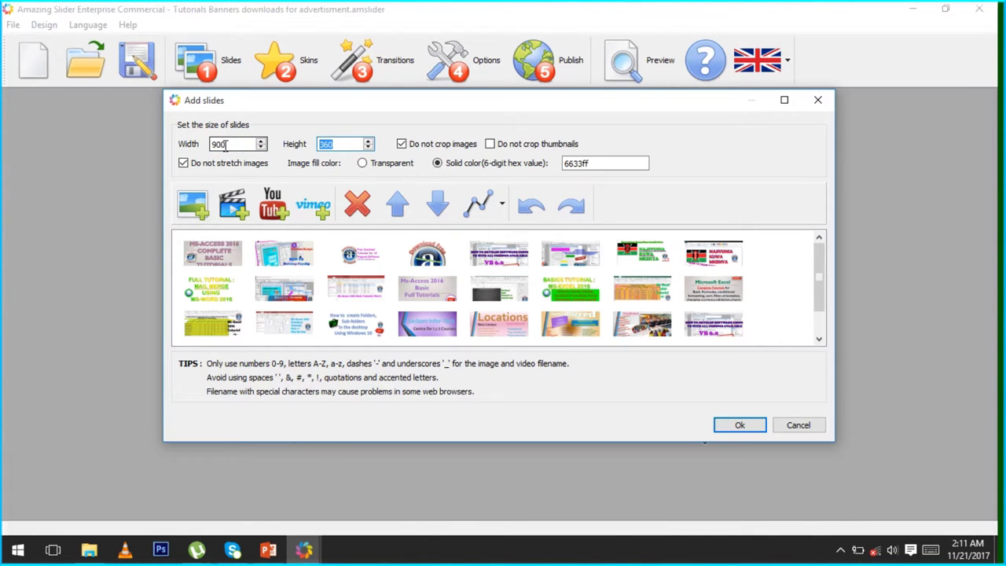
pyautogui.write('600')
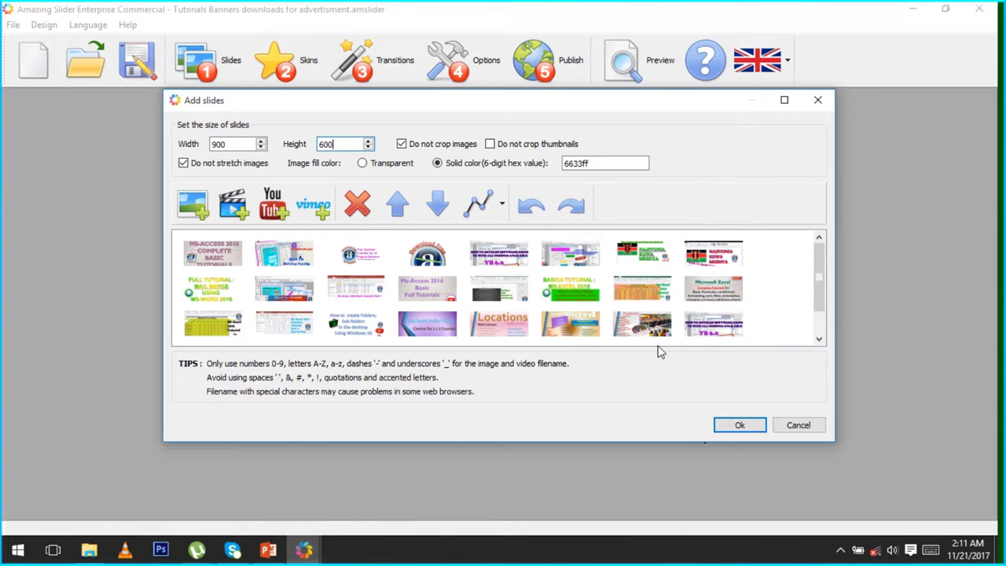
pyautogui.click(754, 428)
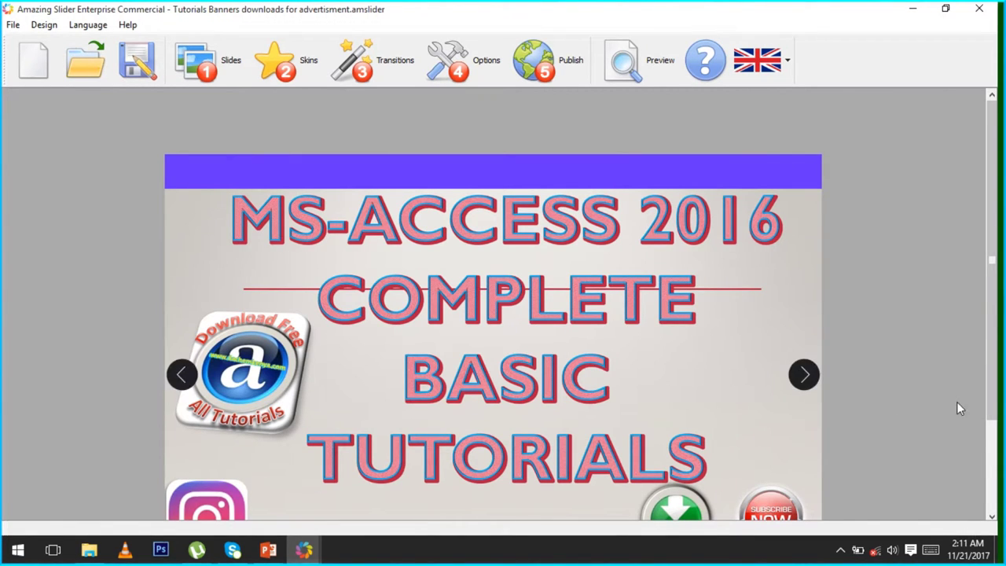
pyautogui.scroll(-2, 992, 353)
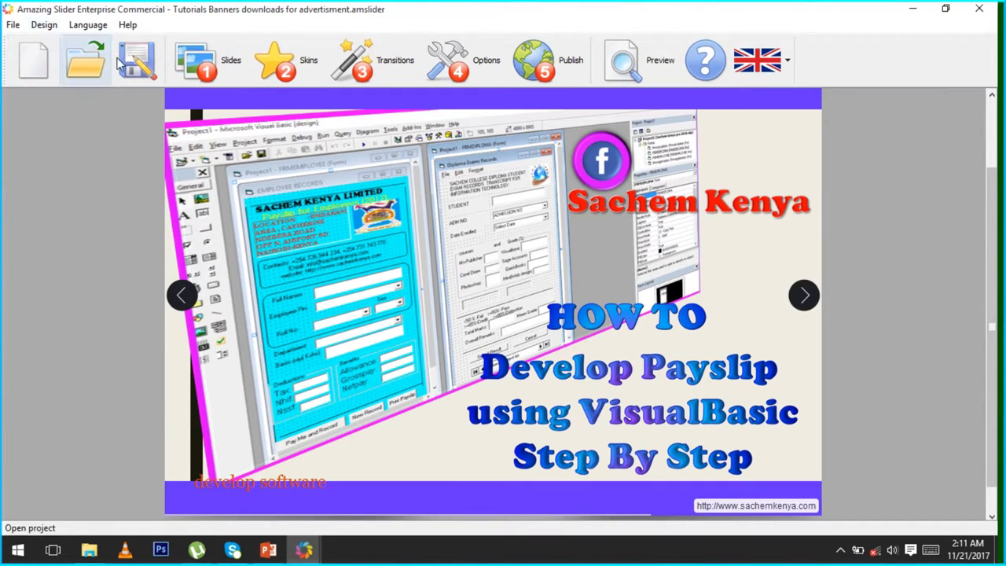
# Set the slide width to 1200 and the solid image fill color to 993366, and accept the slide settings
pyautogui.click(207, 71)
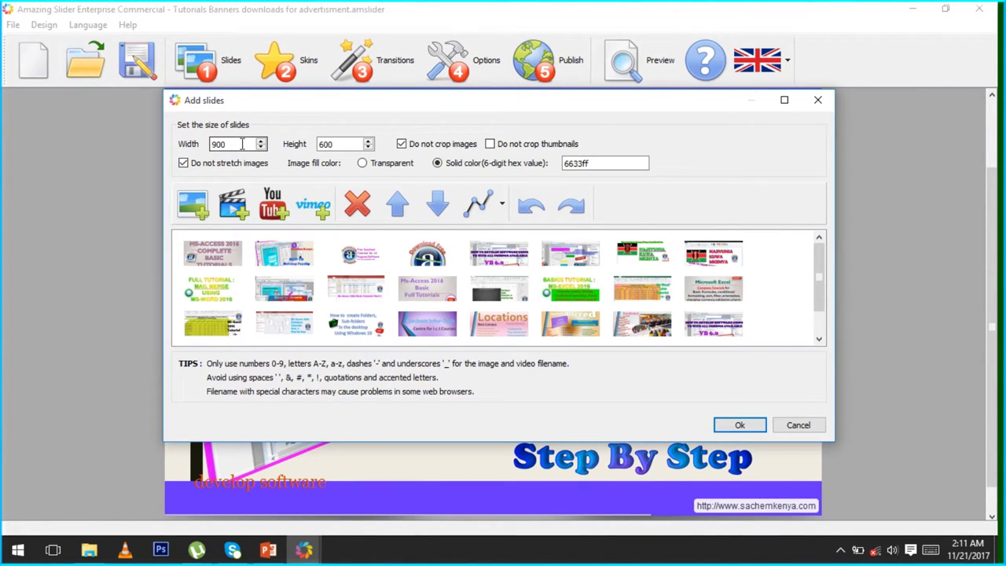
pyautogui.moveTo(242, 144); pyautogui.dragTo(193, 151)
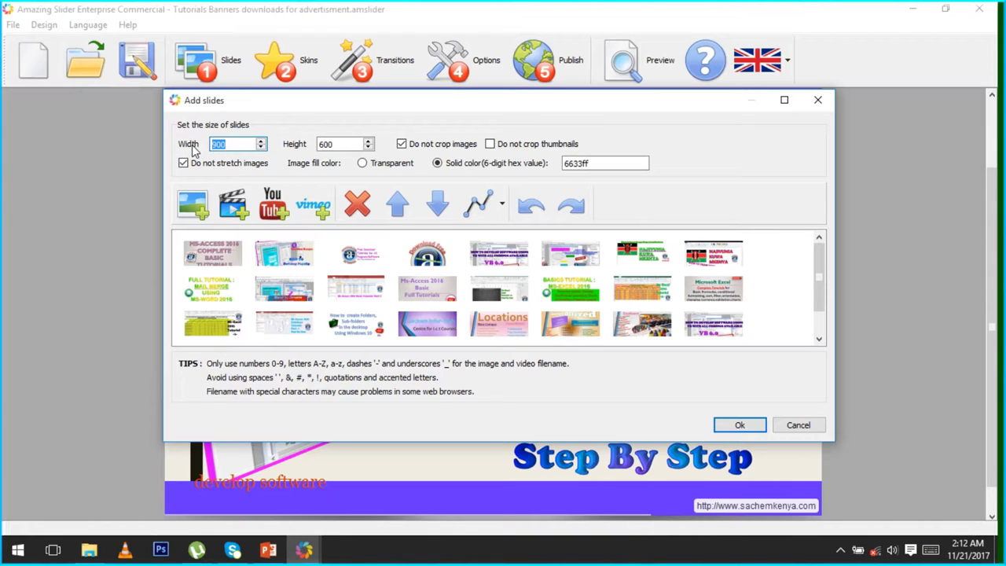
pyautogui.write('12')
pyautogui.click(589, 162)
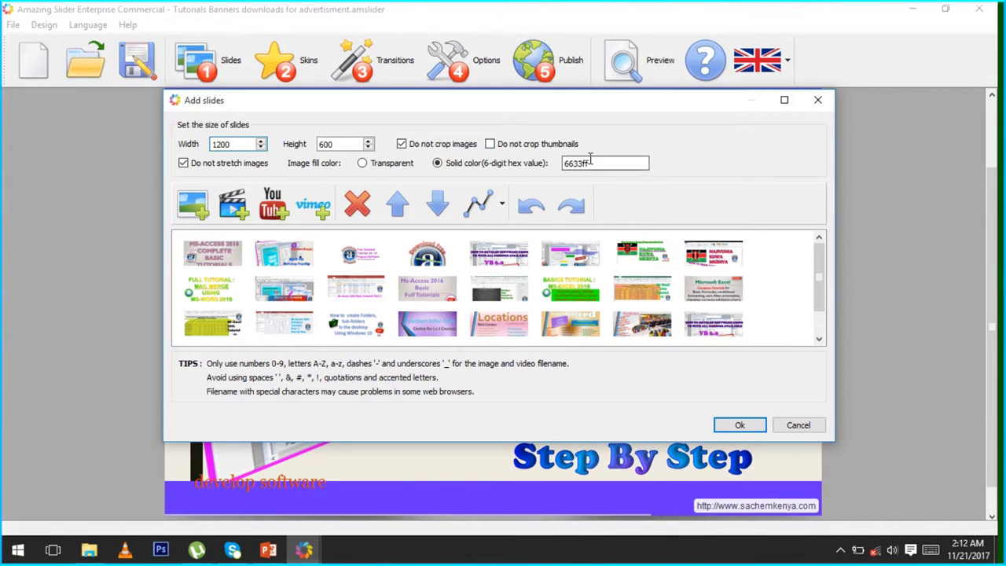
pyautogui.moveTo(589, 162); pyautogui.dragTo(467, 172)
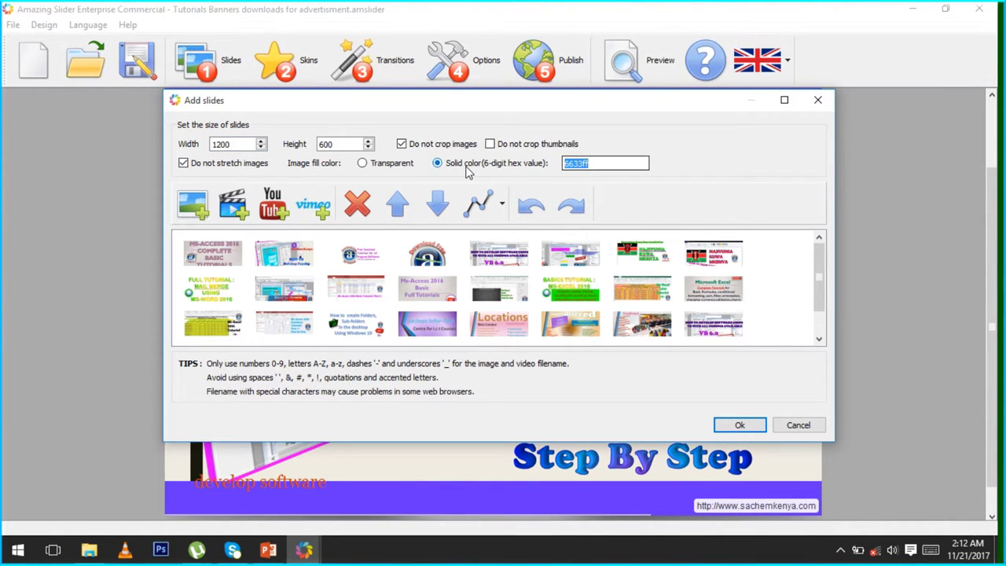
pyautogui.write('993366')
pyautogui.click(740, 425)
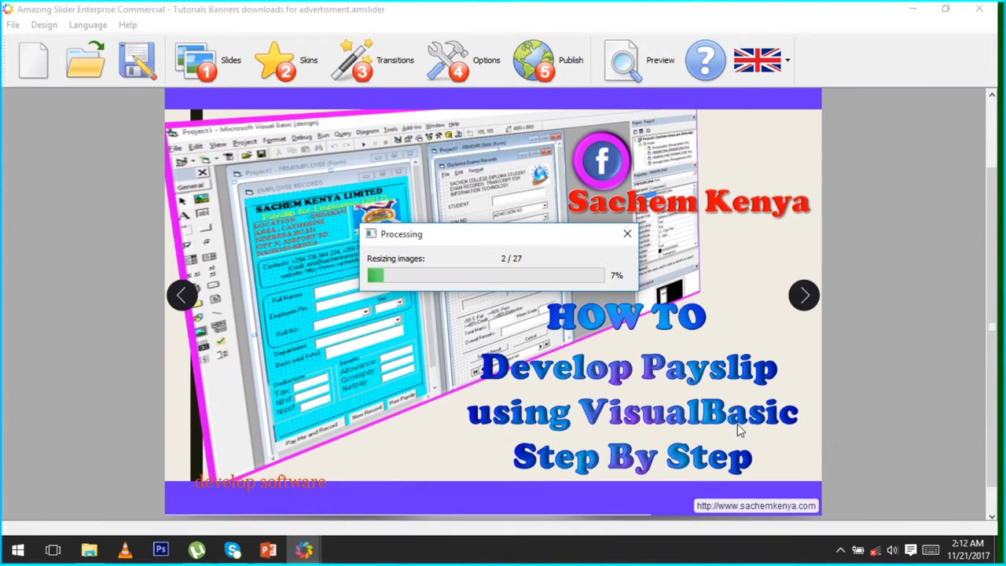
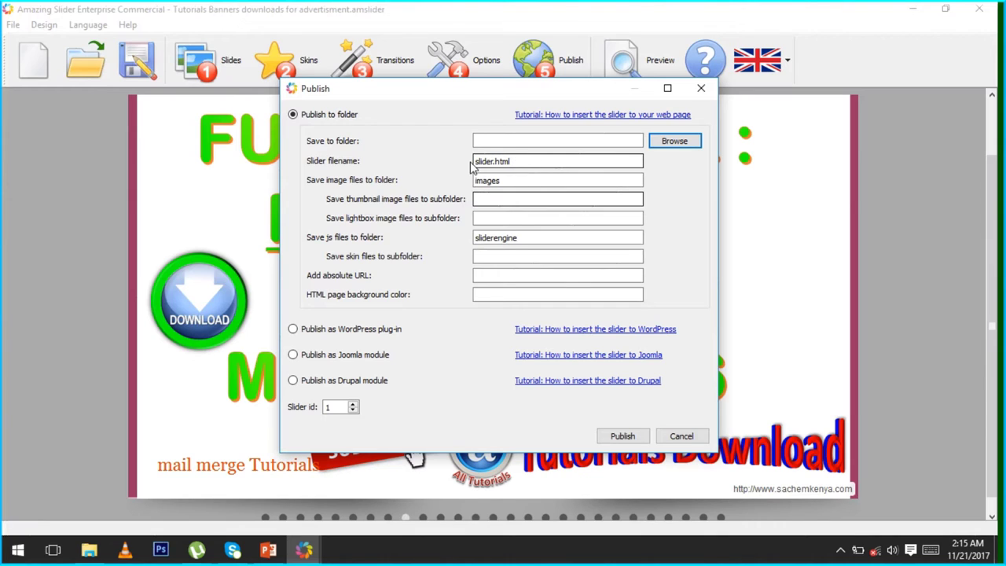
# Name the slider file Sachemkenyaslider.html in the publish settings
pyautogui.click(476, 163)
pyautogui.write('sachem')
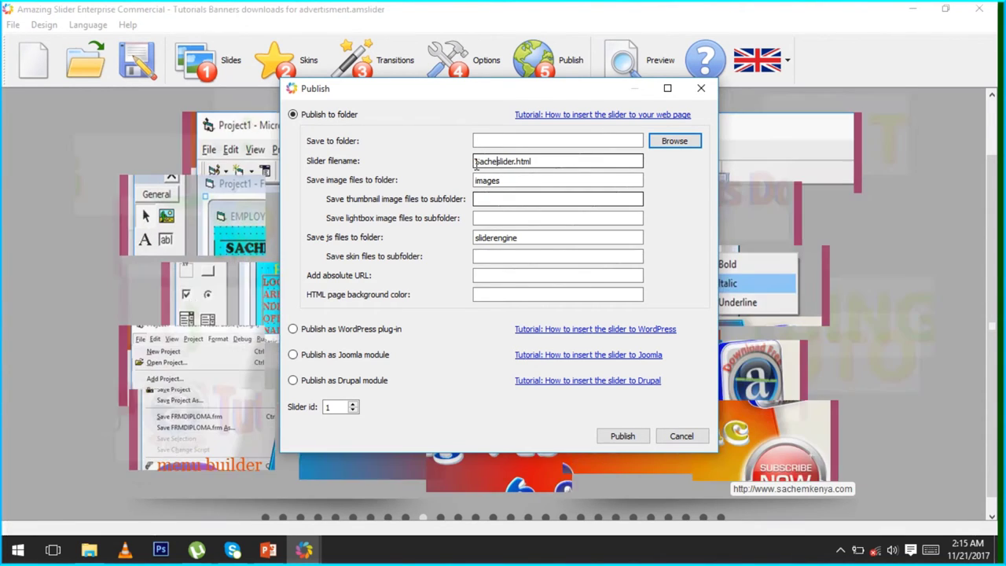
pyautogui.write('kenya')
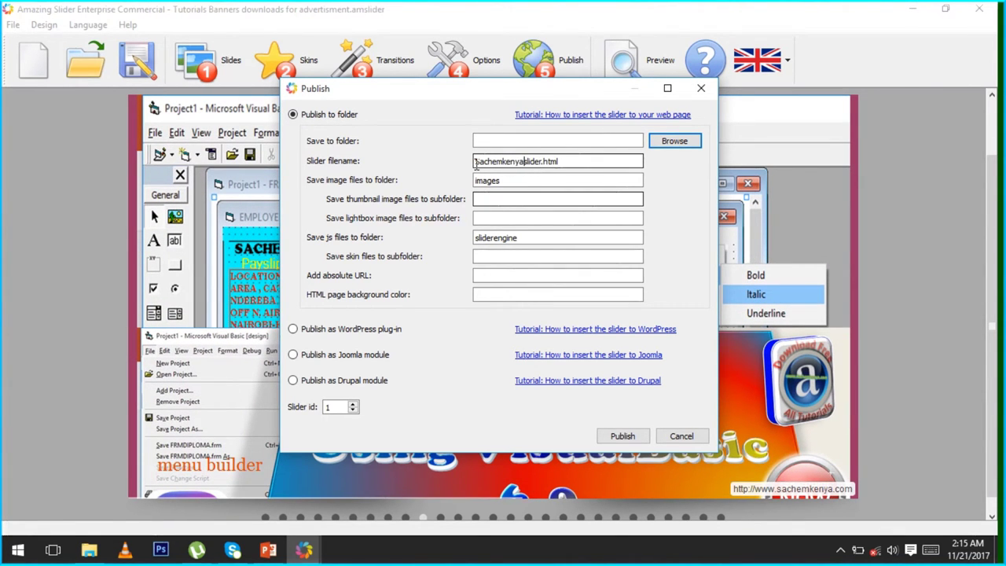
pyautogui.click(475, 162)
pyautogui.press('Delete')
pyautogui.write('S')
pyautogui.click(523, 161)
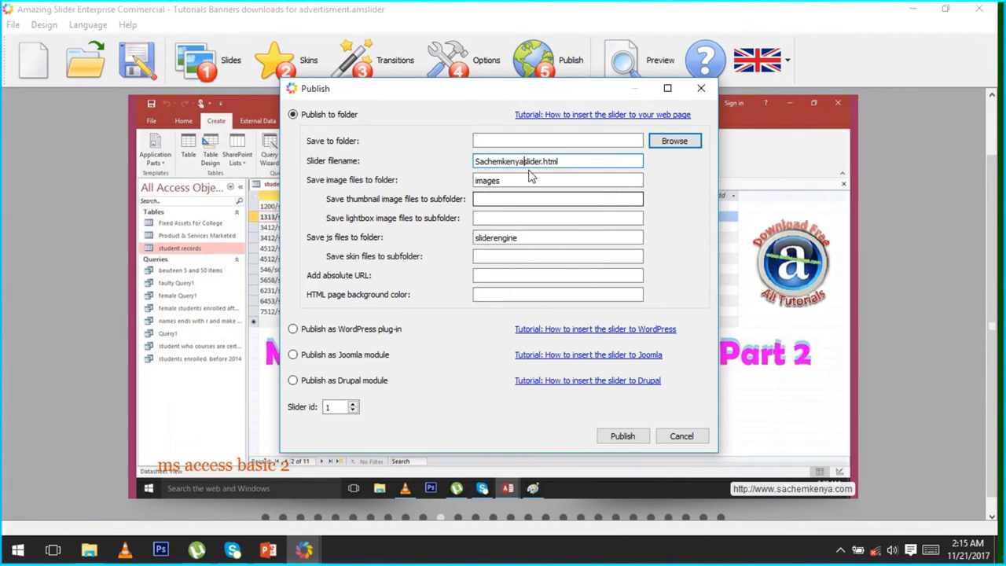
pyautogui.click(523, 180)
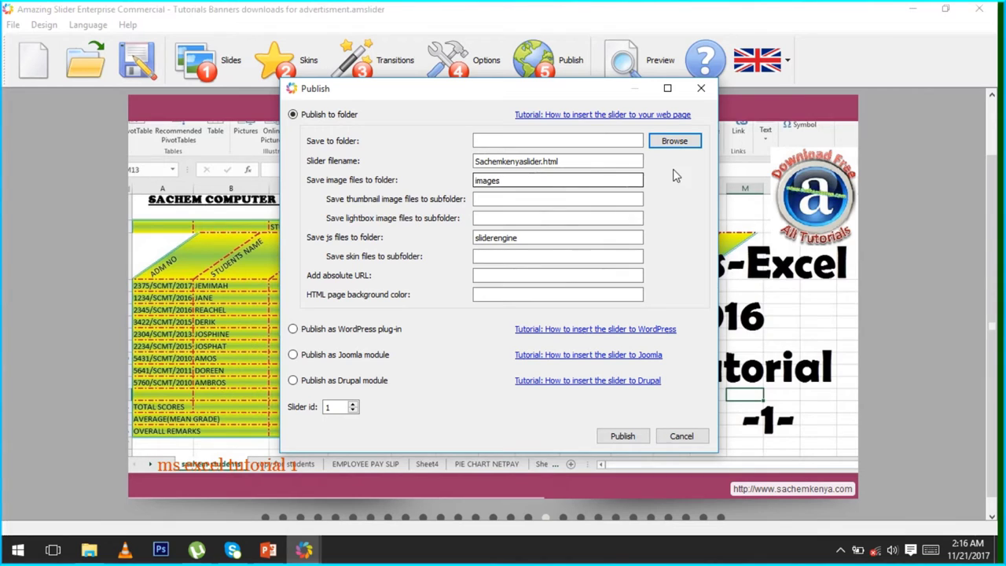
# Choose the tutorials downloads for sachem kenya folder inside banners 2 on the Desktop as the save folder and publish the slider
pyautogui.click(681, 140)
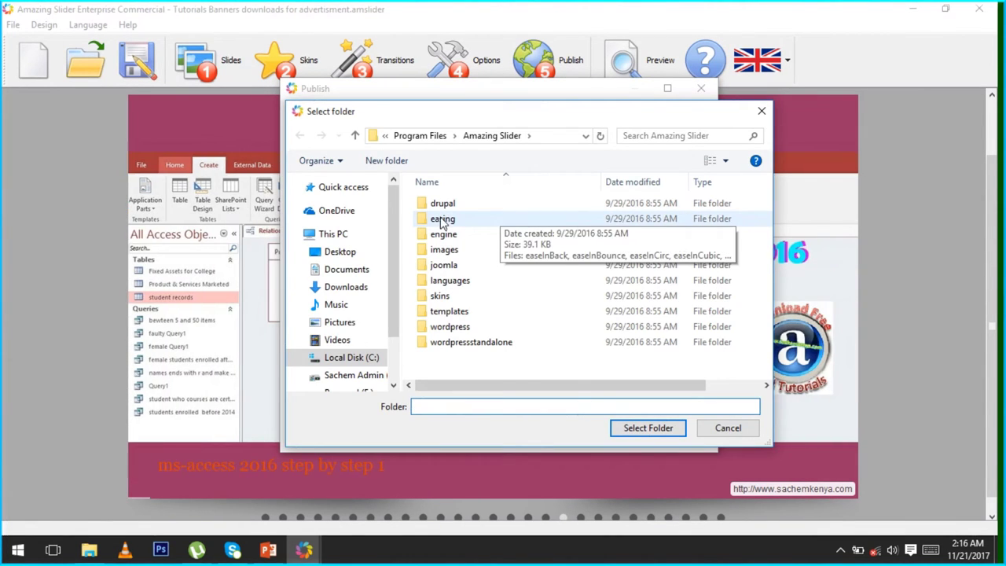
pyautogui.click(346, 255)
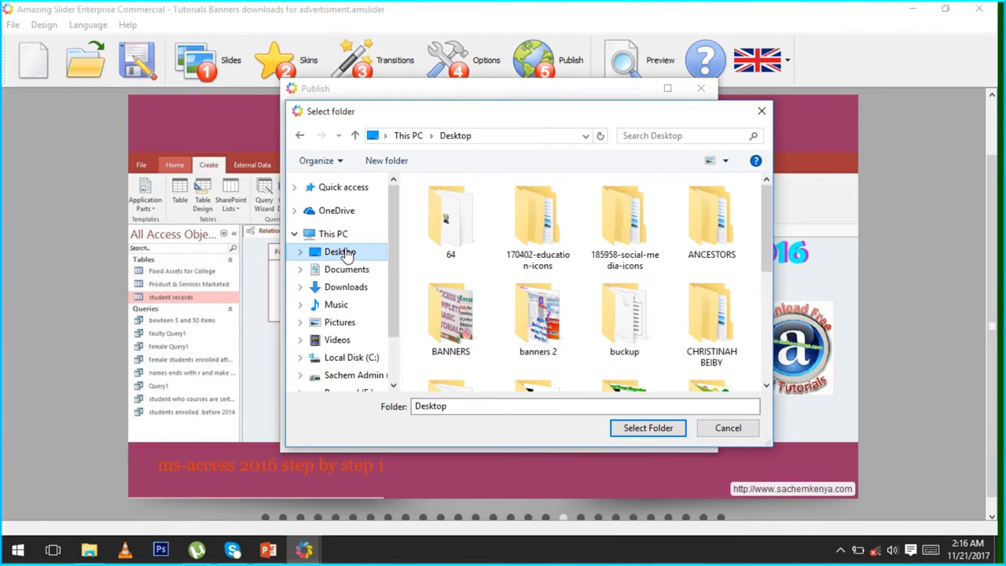
pyautogui.click(474, 338)
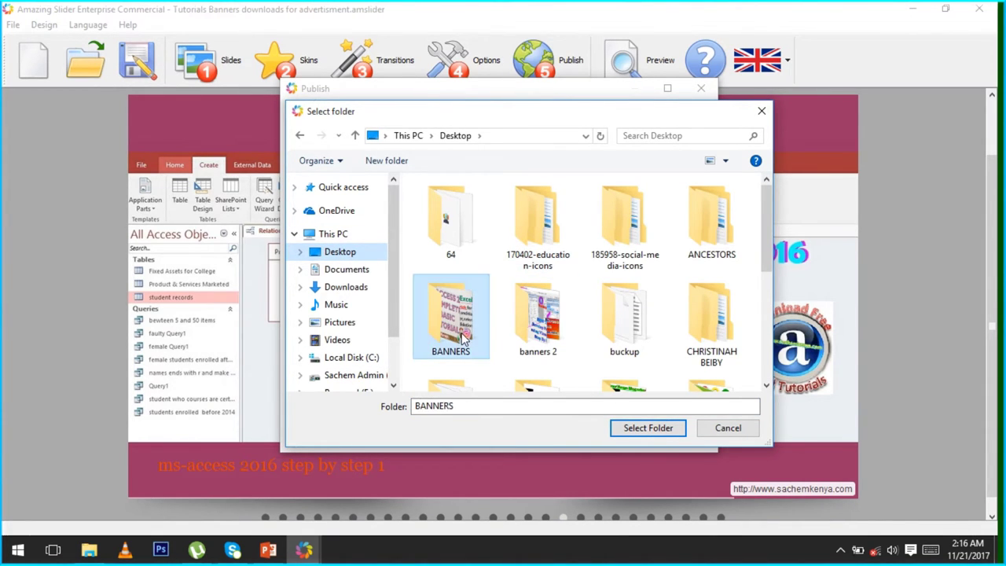
pyautogui.click(546, 337)
pyautogui.doubleClick(542, 322)
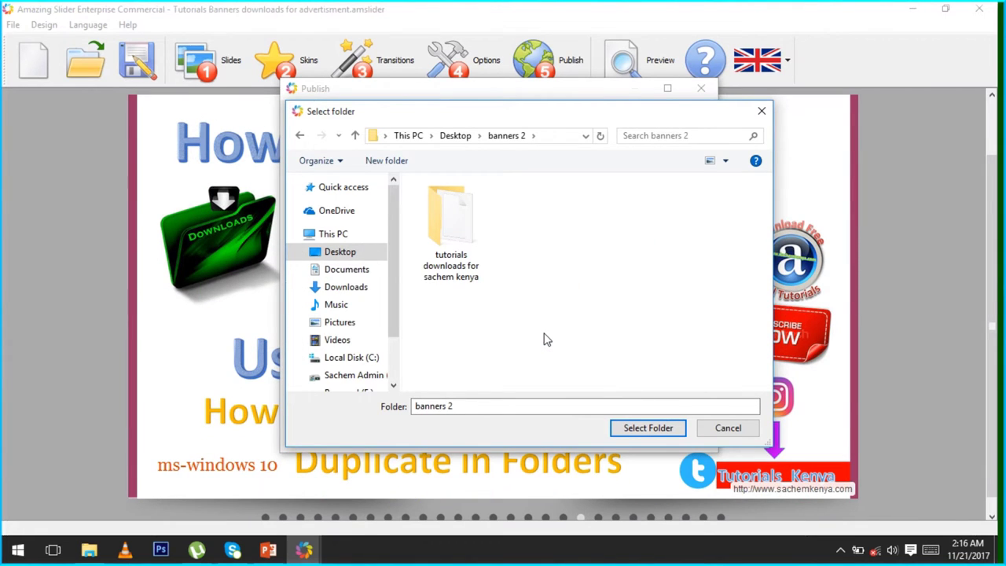
pyautogui.doubleClick(458, 231)
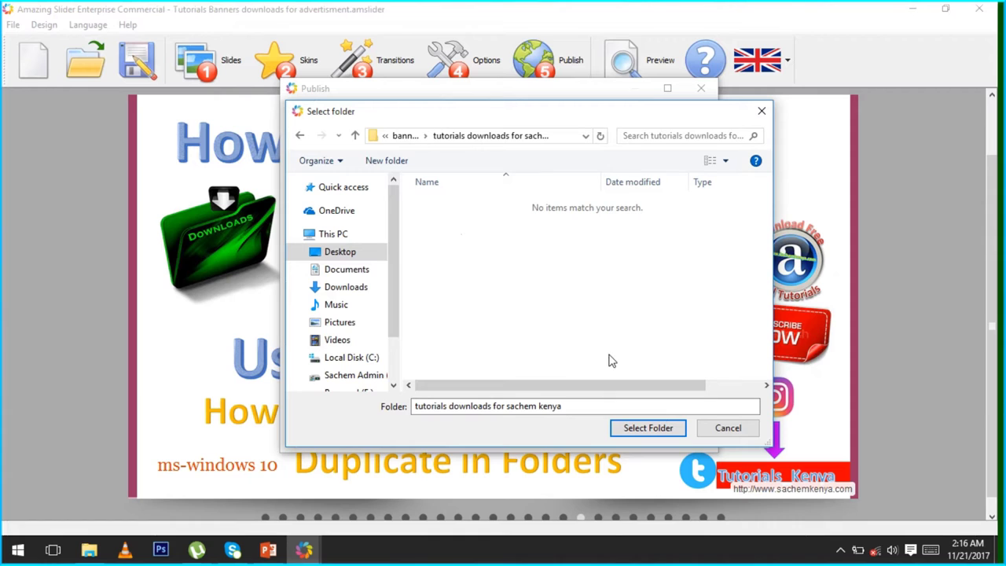
pyautogui.click(648, 428)
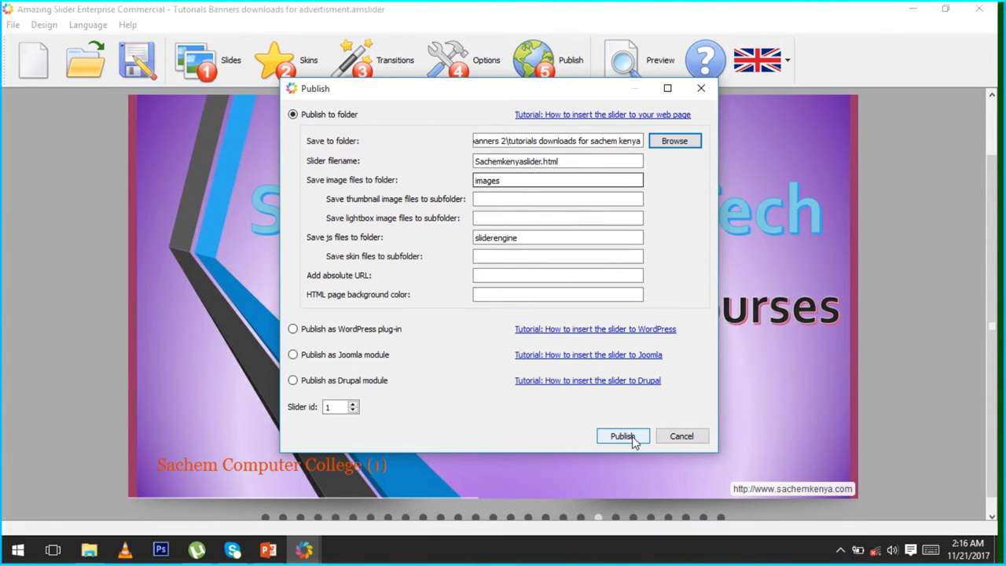
pyautogui.click(633, 439)
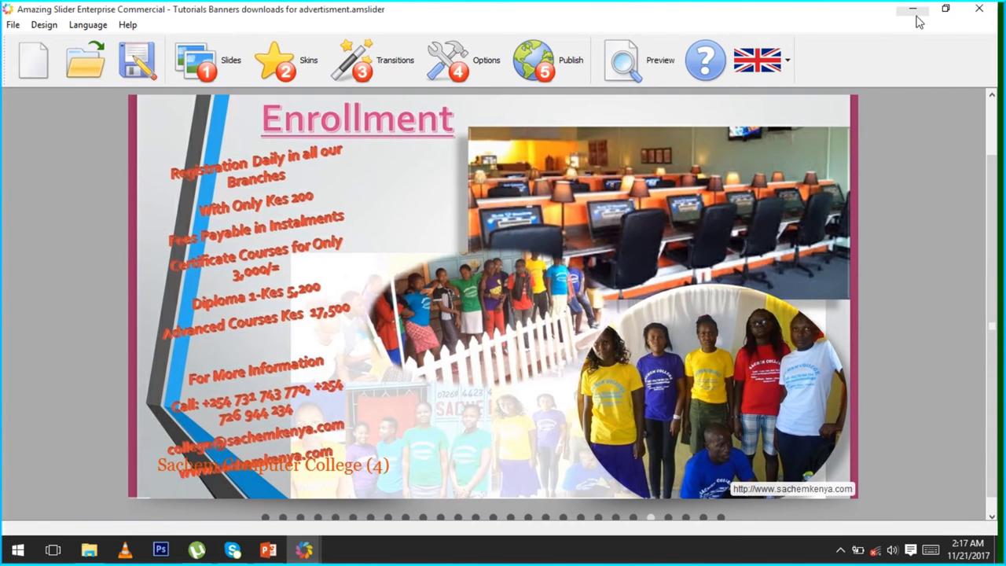
# Open the tutorials downloads for sachem kenya folder inside banners 2 from the desktop and examine its images and sliderengine subfolders
pyautogui.click(913, 11)
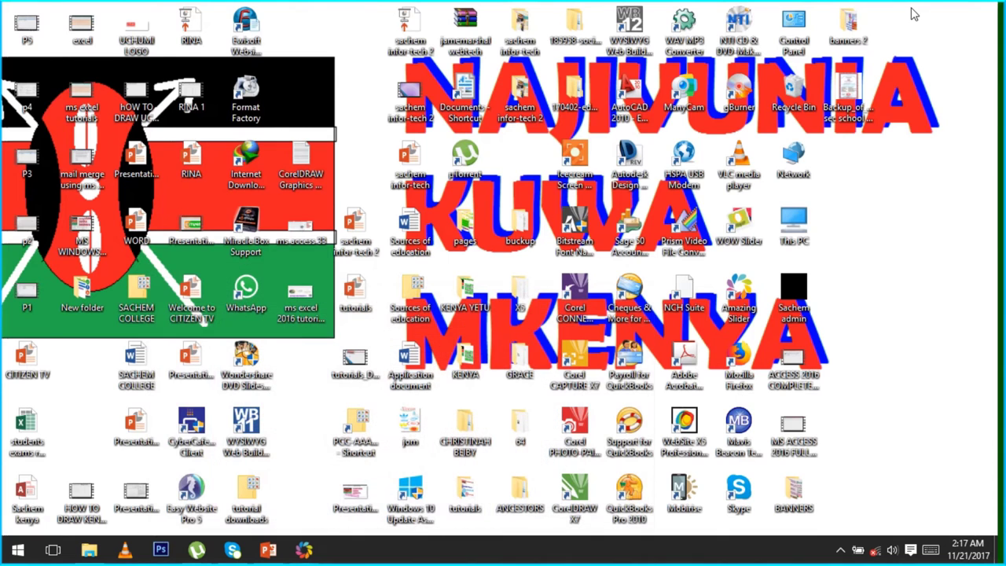
pyautogui.doubleClick(839, 49)
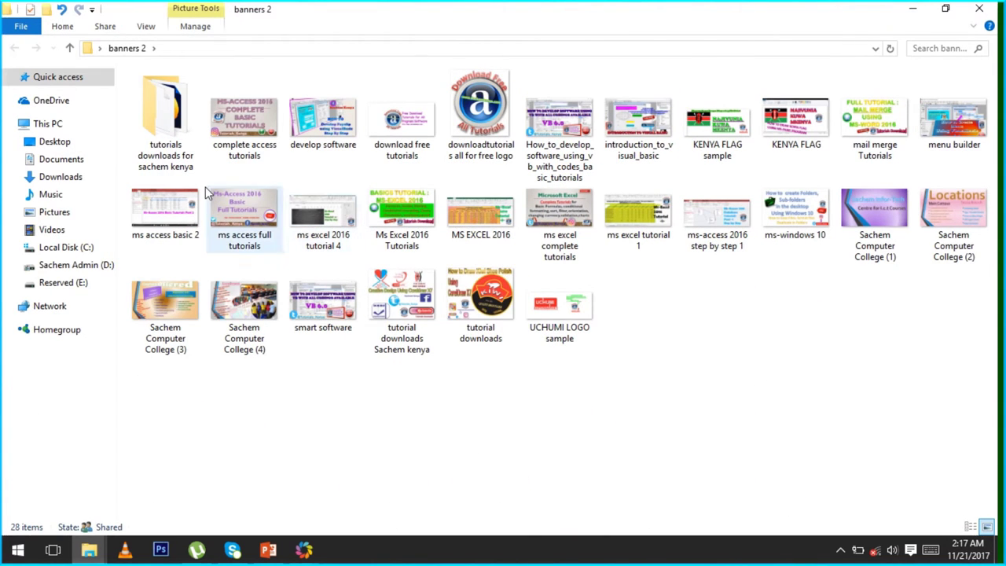
pyautogui.doubleClick(172, 135)
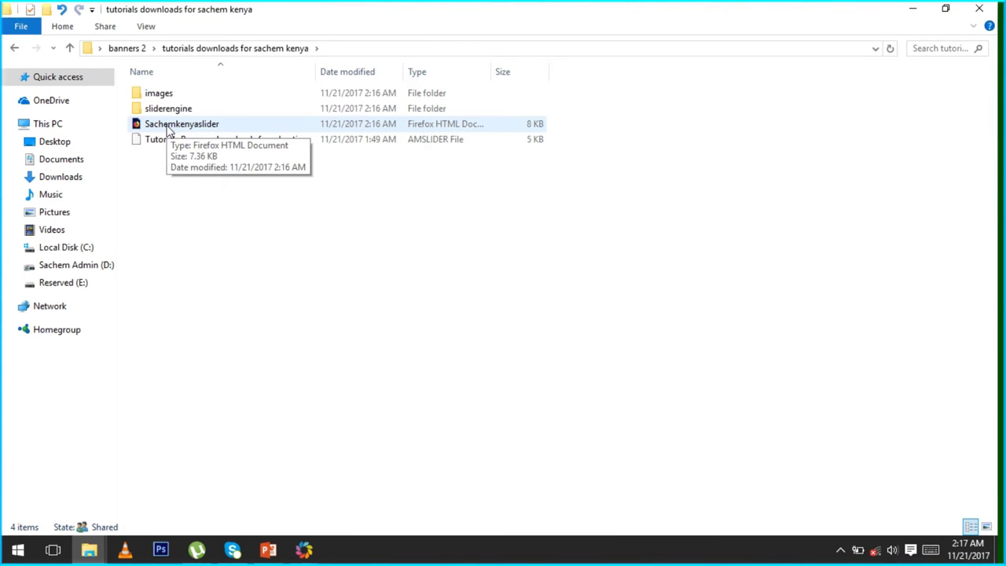
pyautogui.doubleClick(158, 95)
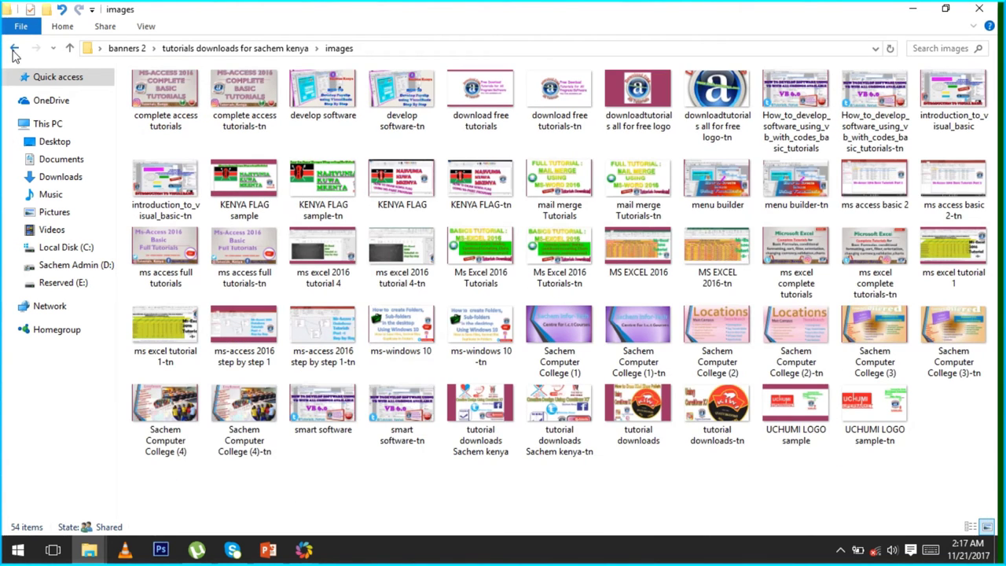
pyautogui.click(14, 48)
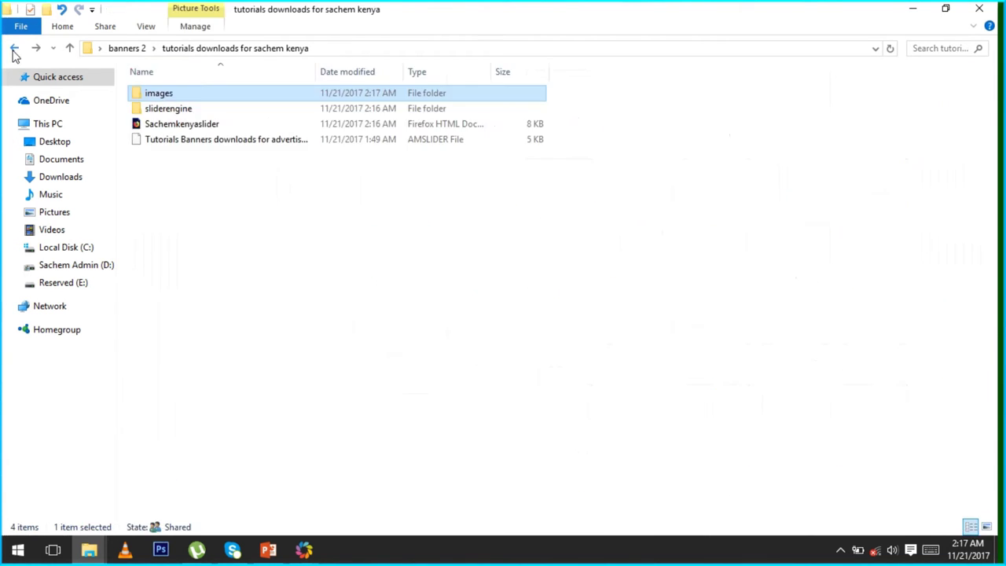
pyautogui.doubleClick(144, 110)
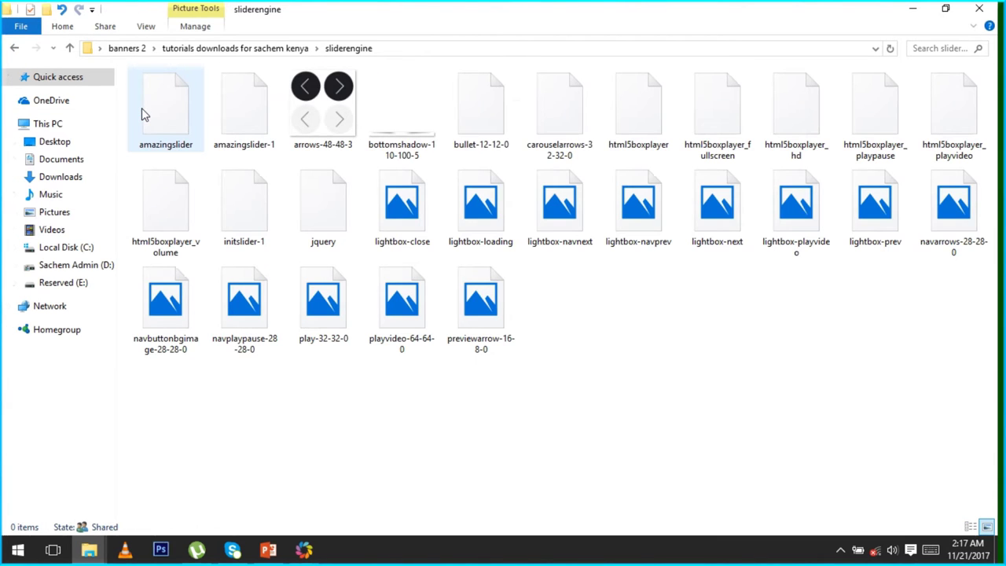
pyautogui.click(14, 48)
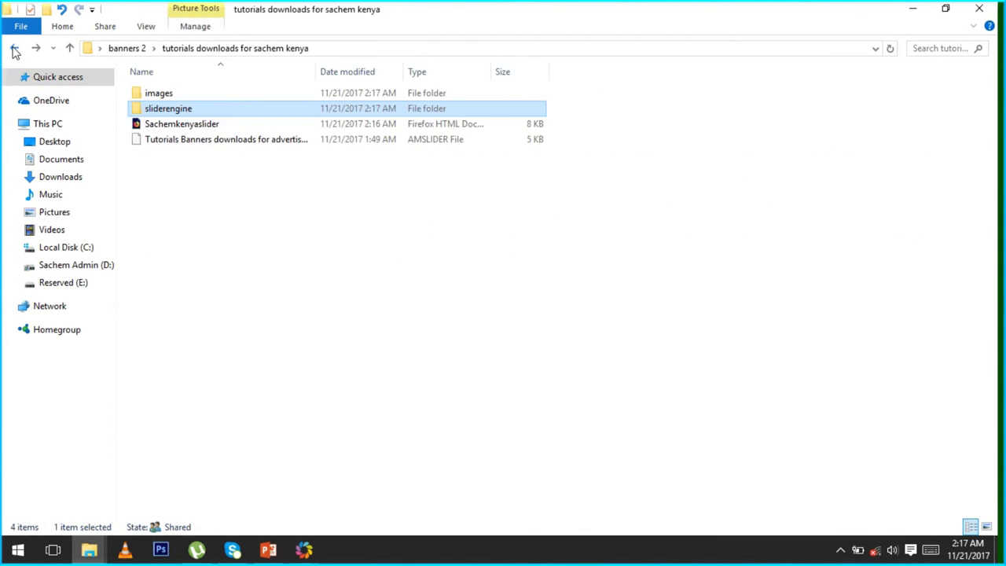
# Compress the sliderengine folder into a zip archive, keeping the suggested name
pyautogui.rightClick(168, 113)
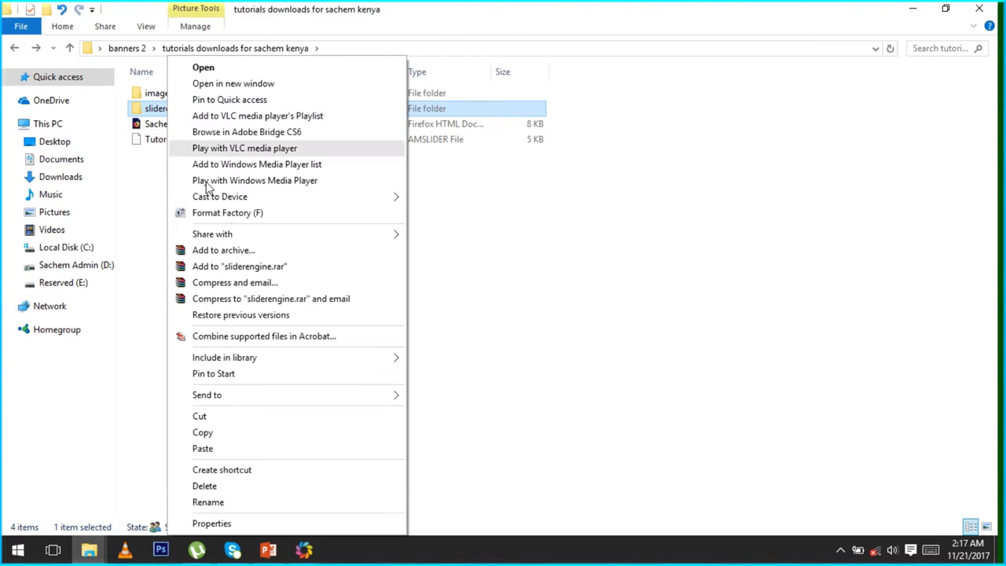
pyautogui.moveTo(262, 398)
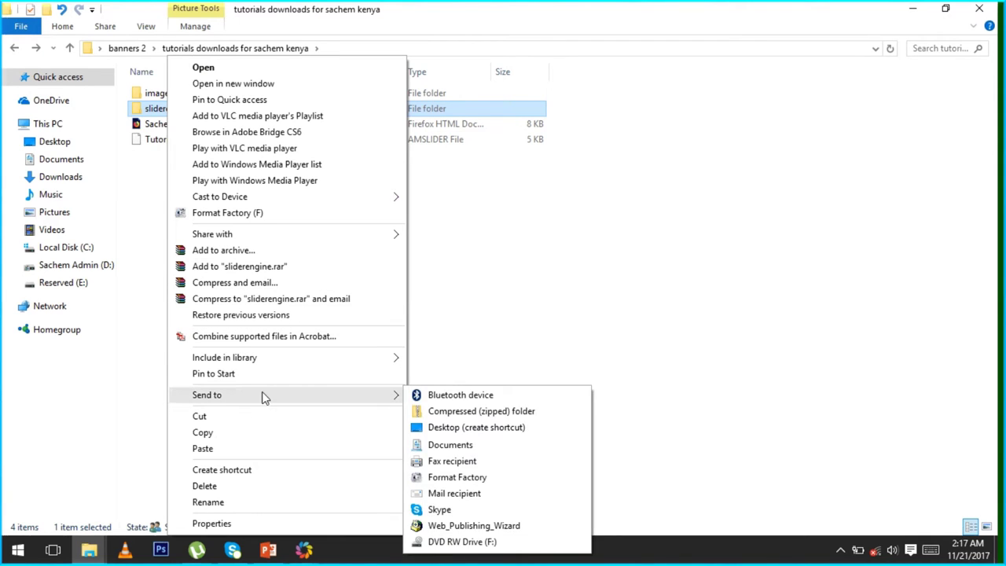
pyautogui.click(494, 415)
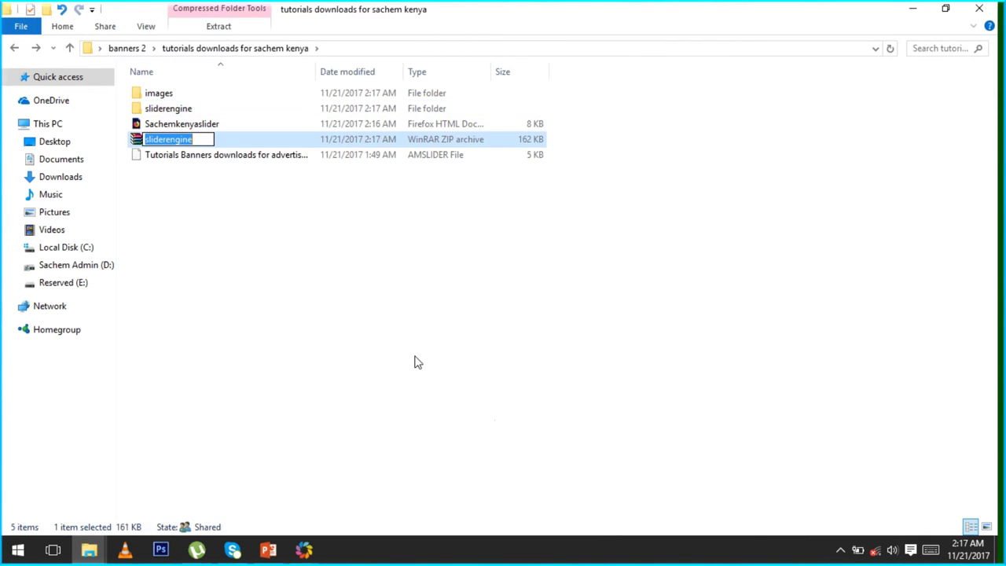
pyautogui.click(286, 305)
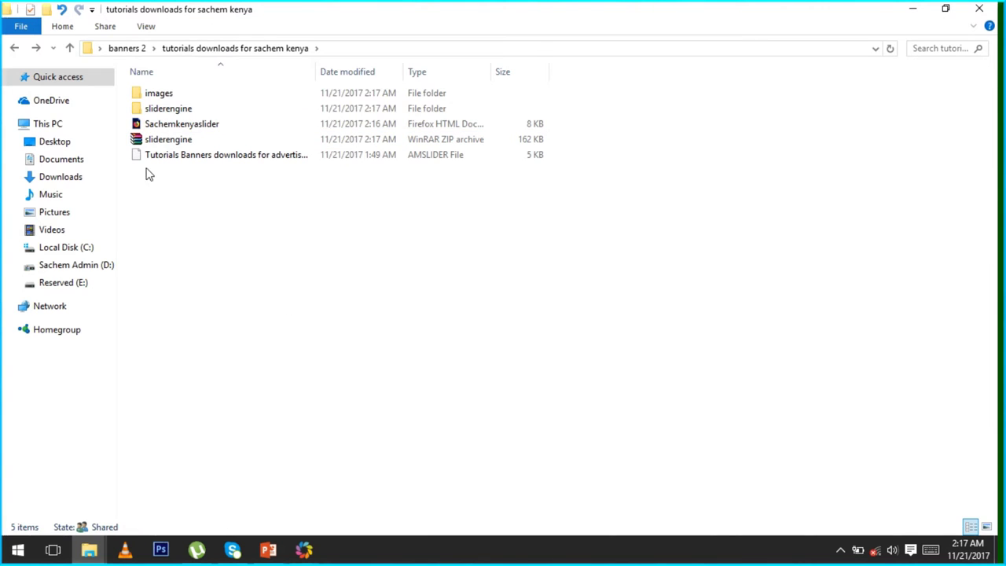
# Compress the images folder into a zip archive in the same published folder
pyautogui.rightClick(146, 97)
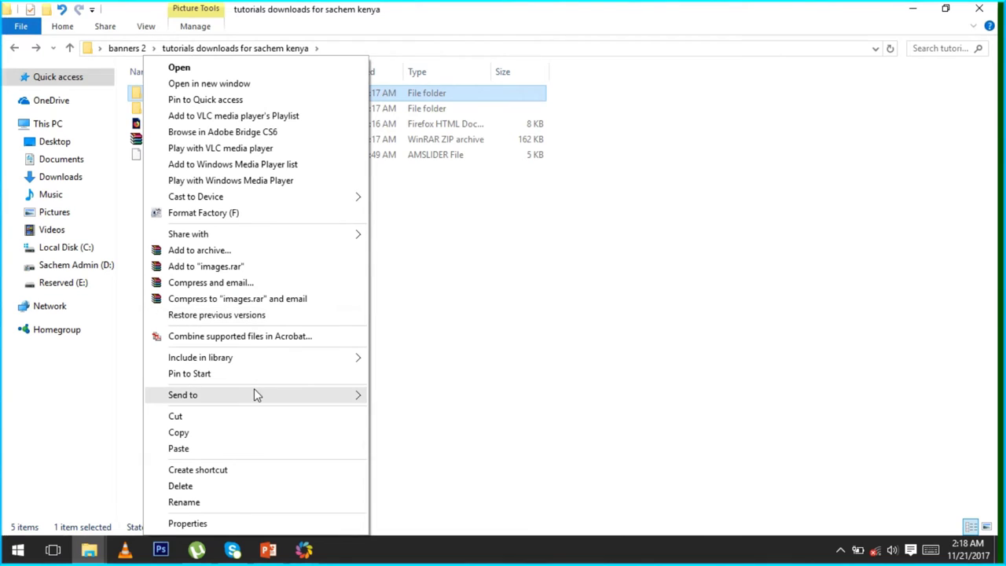
pyautogui.moveTo(255, 392)
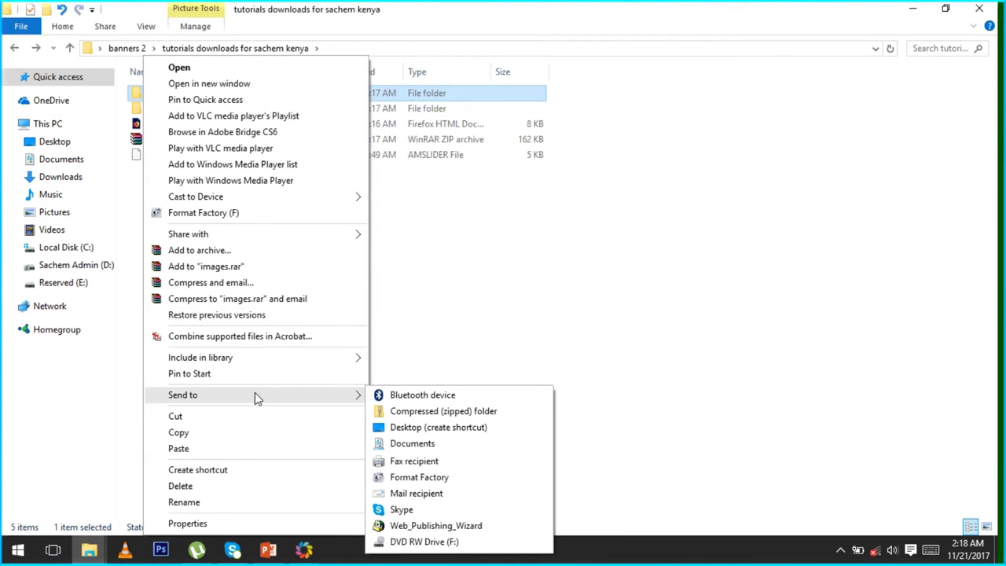
pyautogui.click(475, 411)
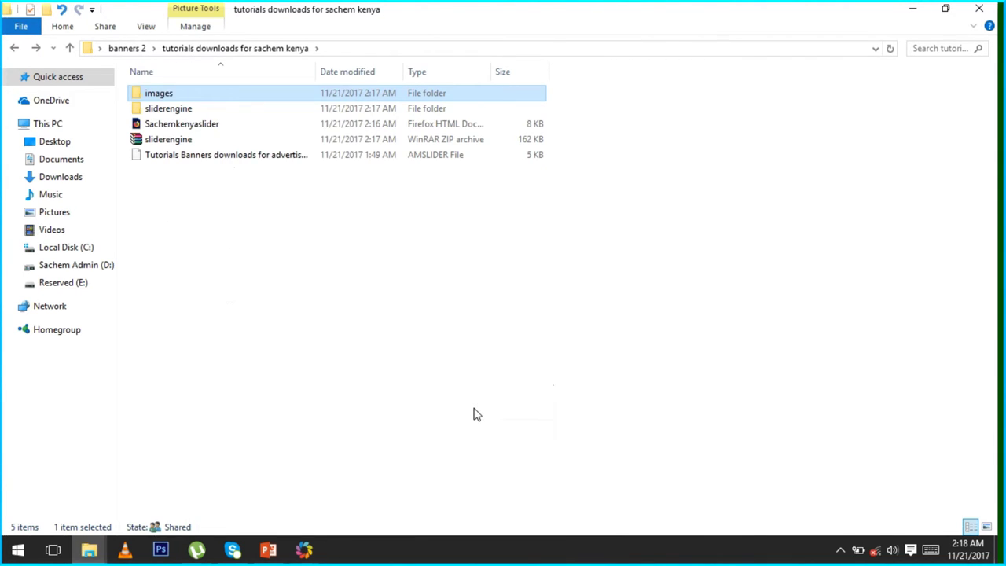
pyautogui.click(299, 306)
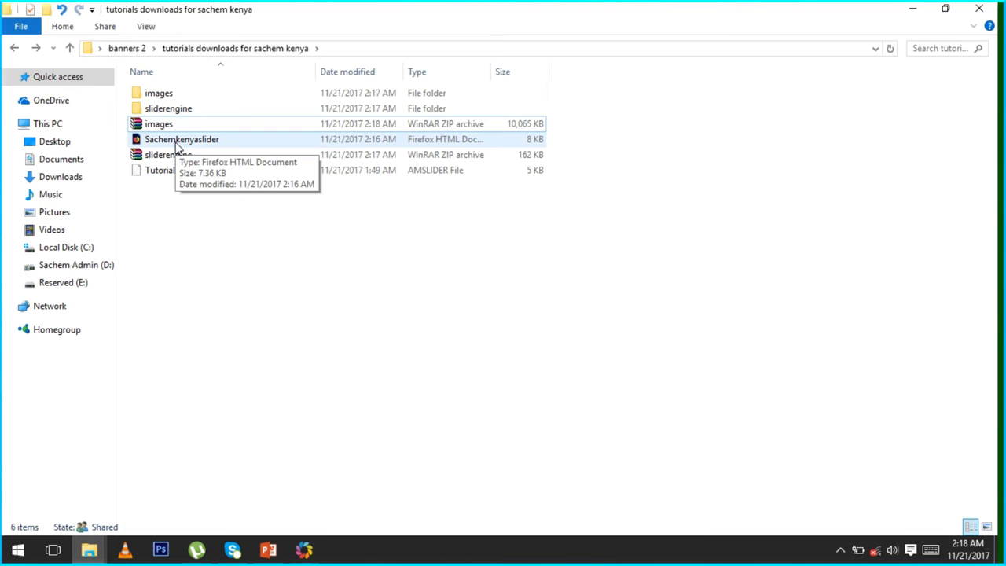
# Open the published Sachemkenyaslider page in Firefox to view the slider
pyautogui.doubleClick(176, 142)
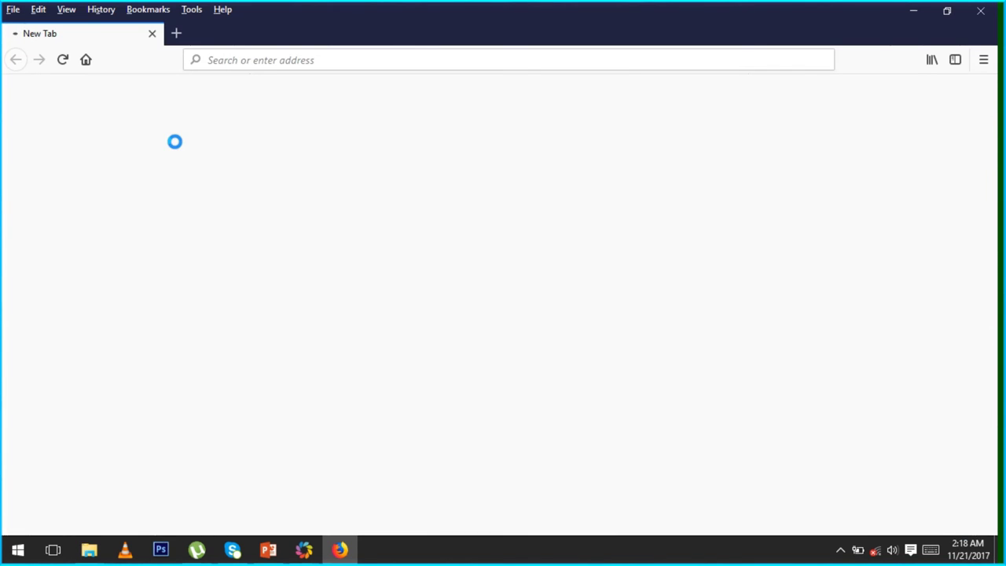